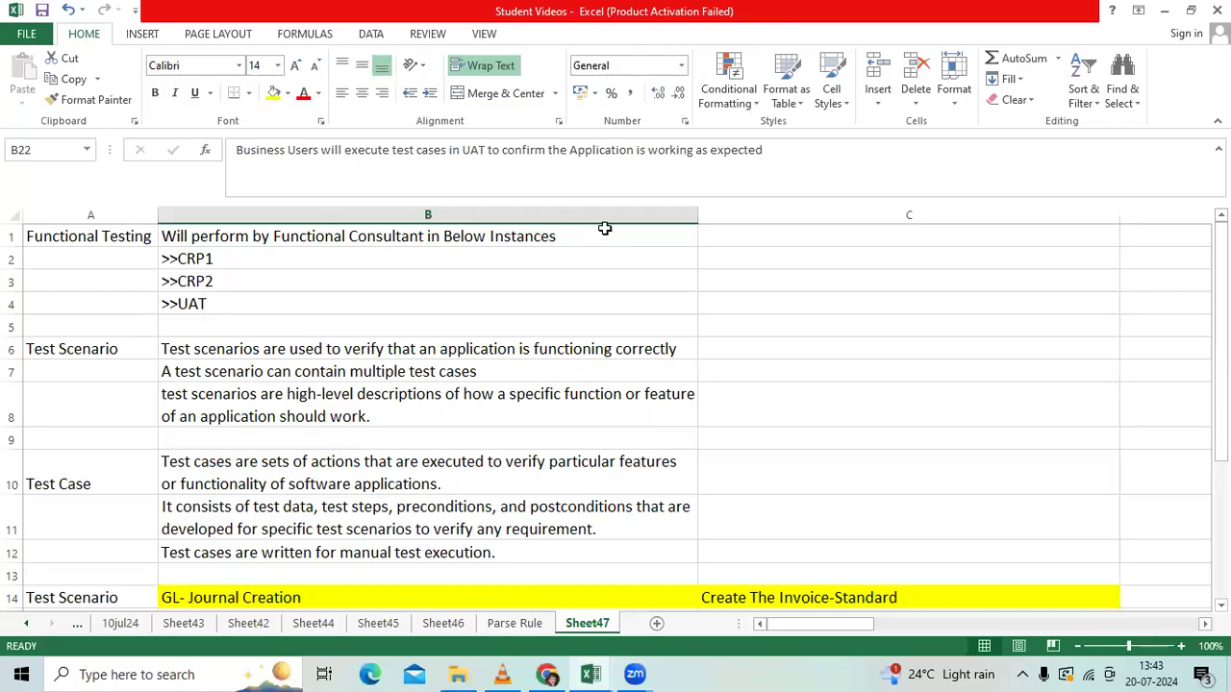
- Give the Functional Testing heading row A1:B1 red text on a yellow fill
left_click(599, 237)
left_click_drag(169, 236, 121, 237)
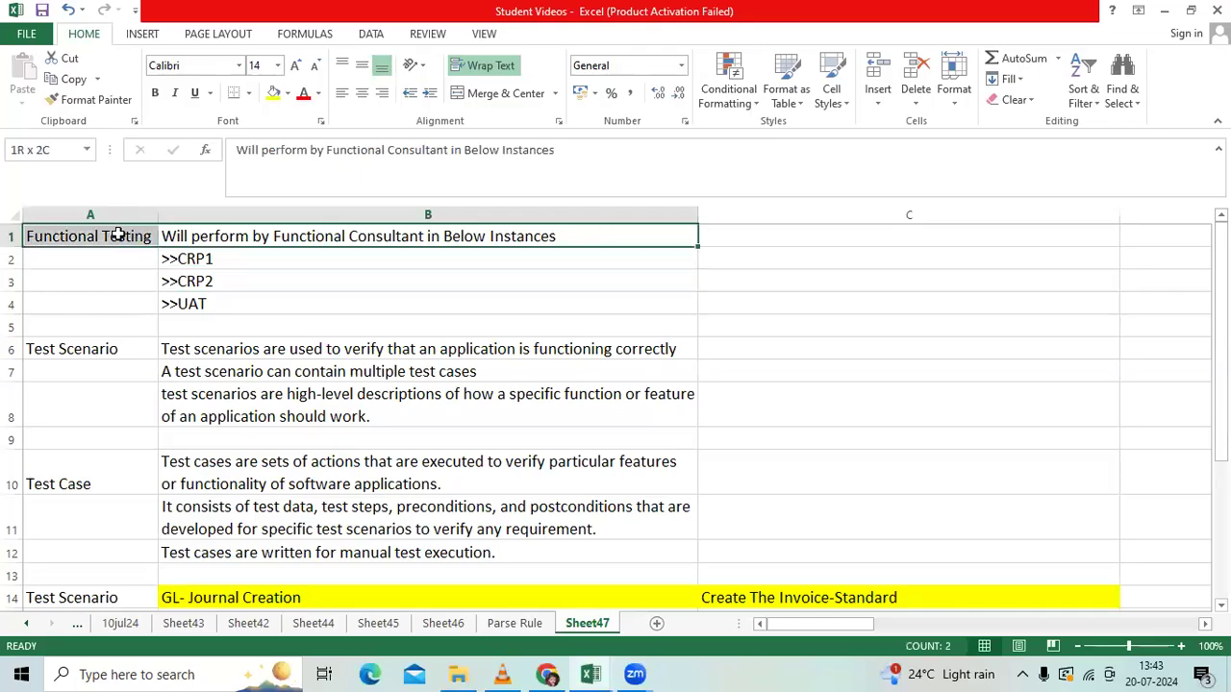
left_click(303, 96)
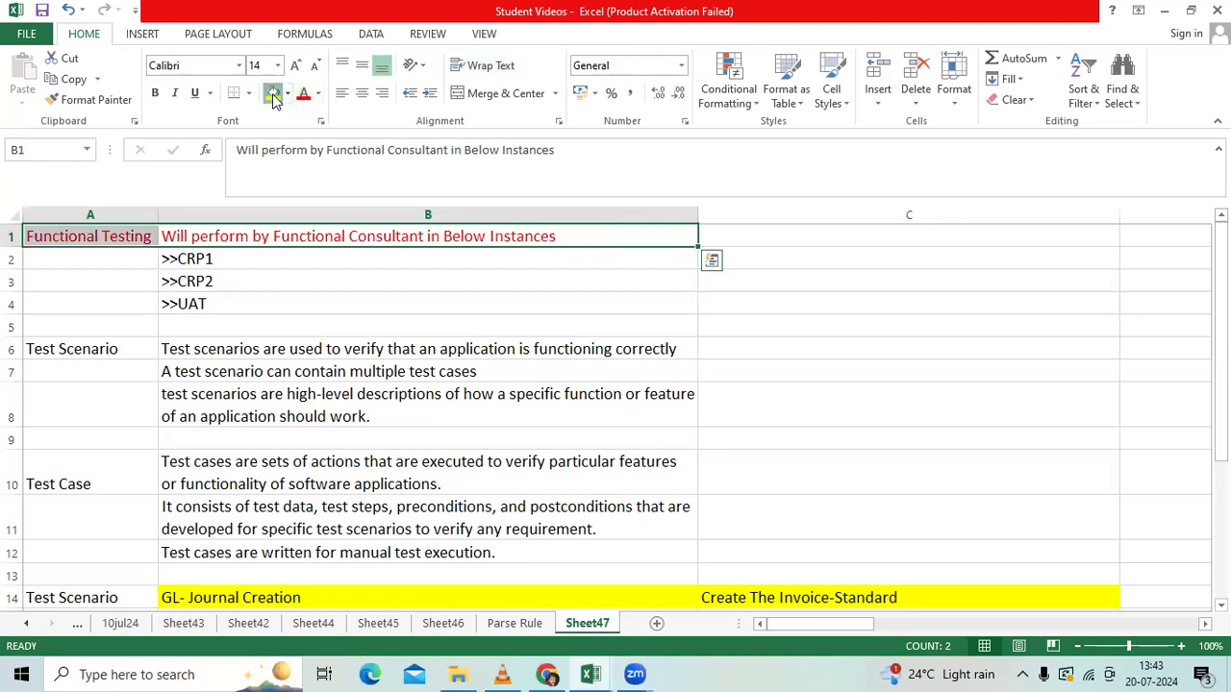
left_click(274, 93)
- Check the UAT and Functional Testing cells, then save the workbook
left_click(332, 300)
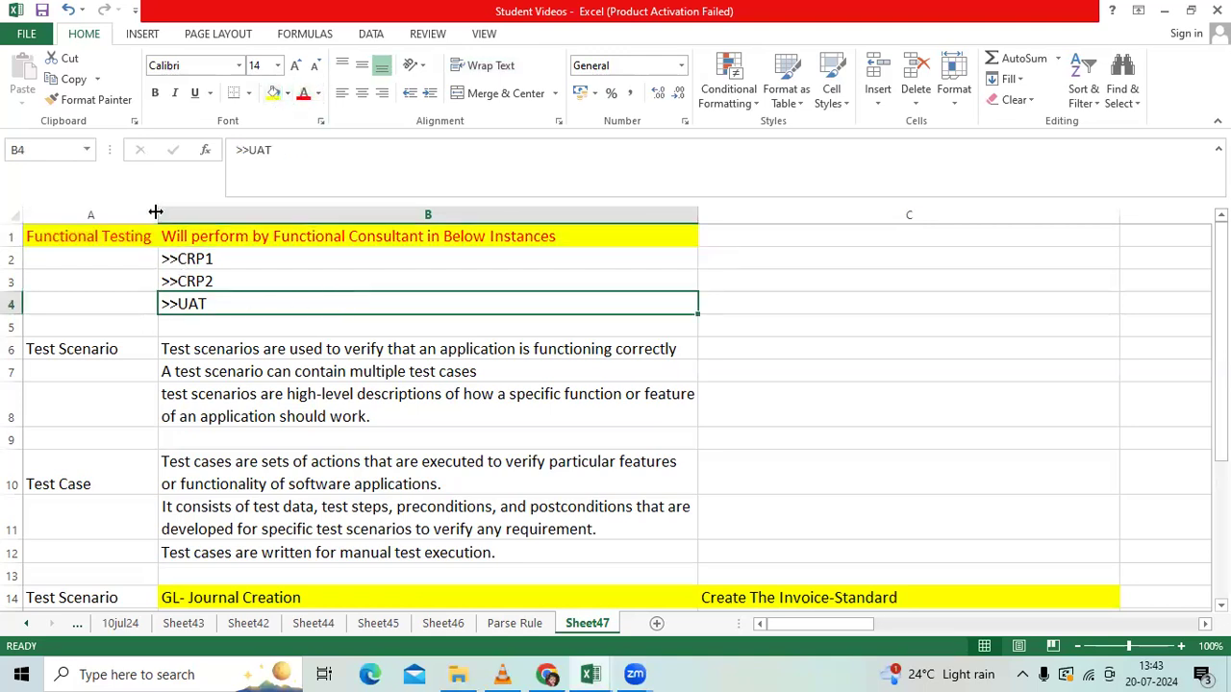
left_click(140, 237)
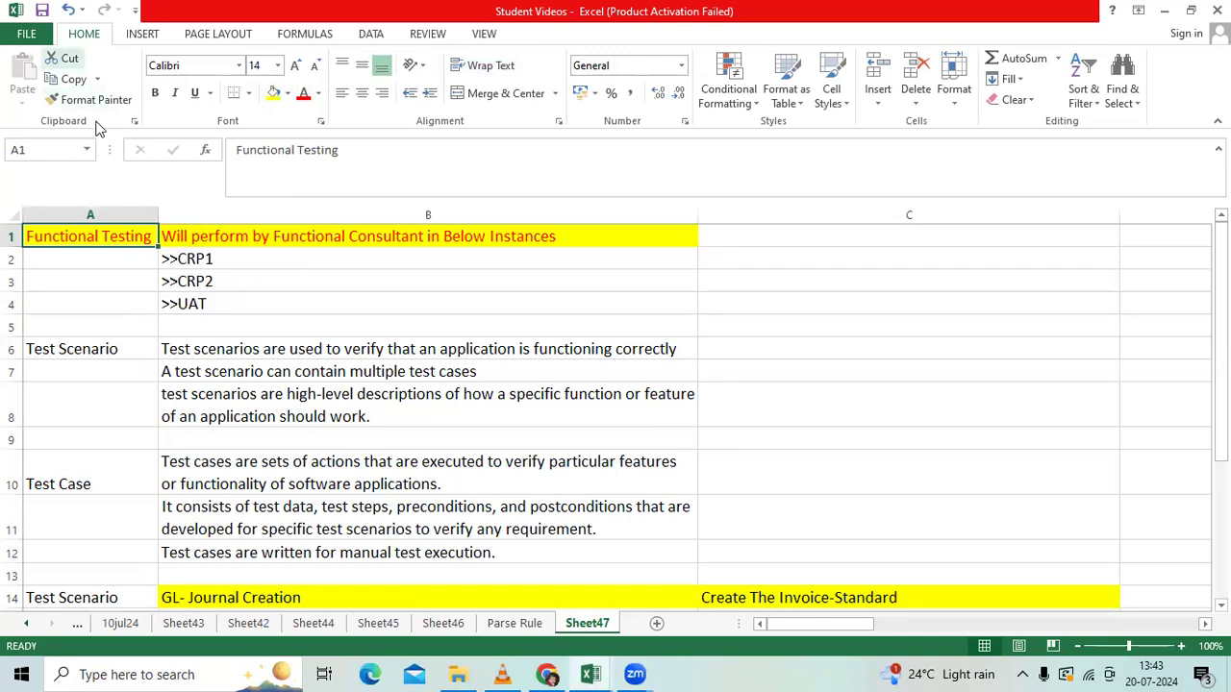
left_click(42, 10)
left_click(511, 298)
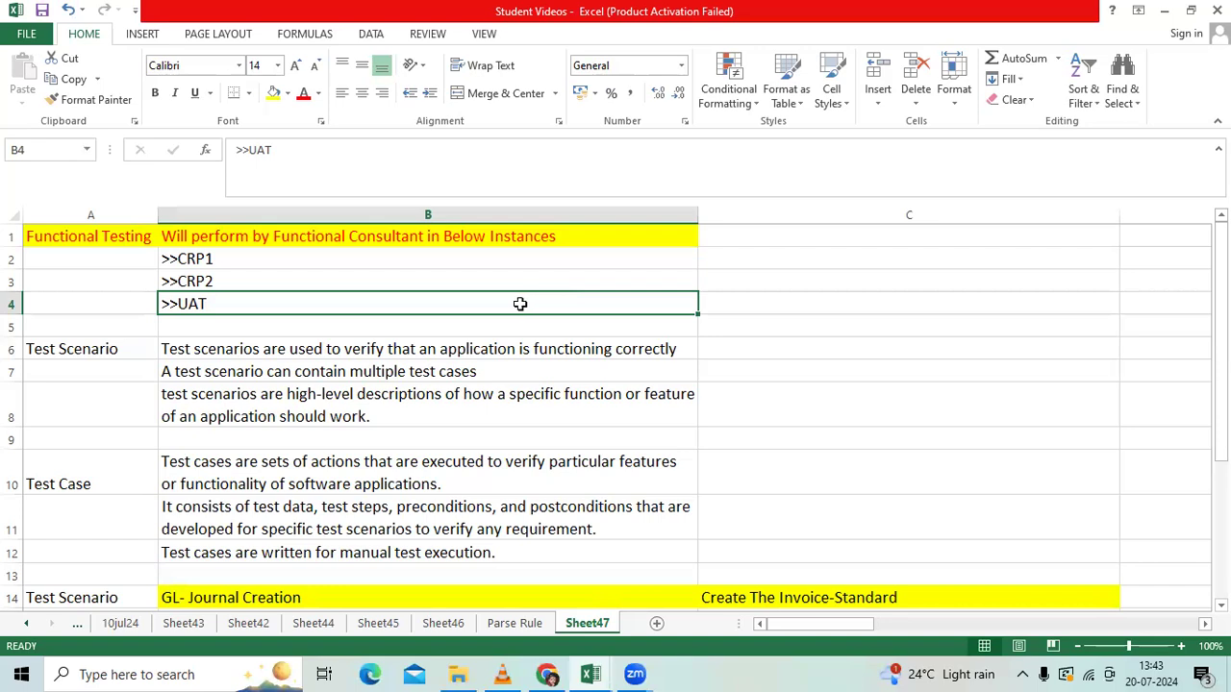
left_click(449, 258)
left_click(437, 277)
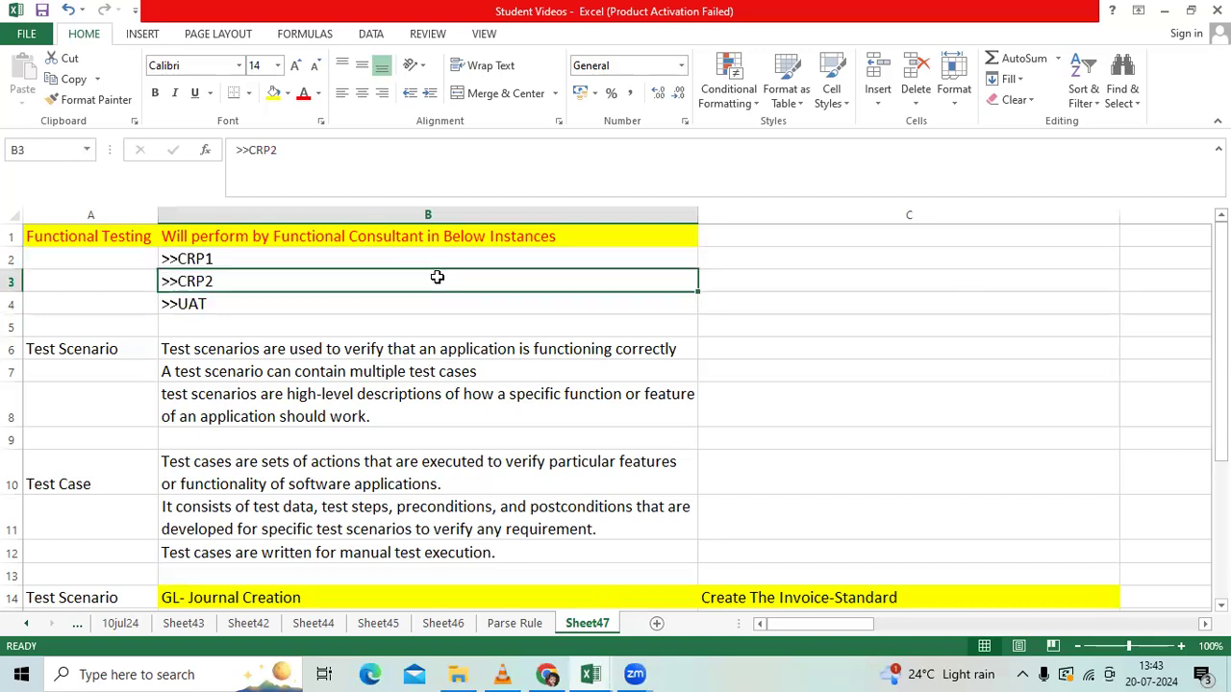
left_click(408, 304)
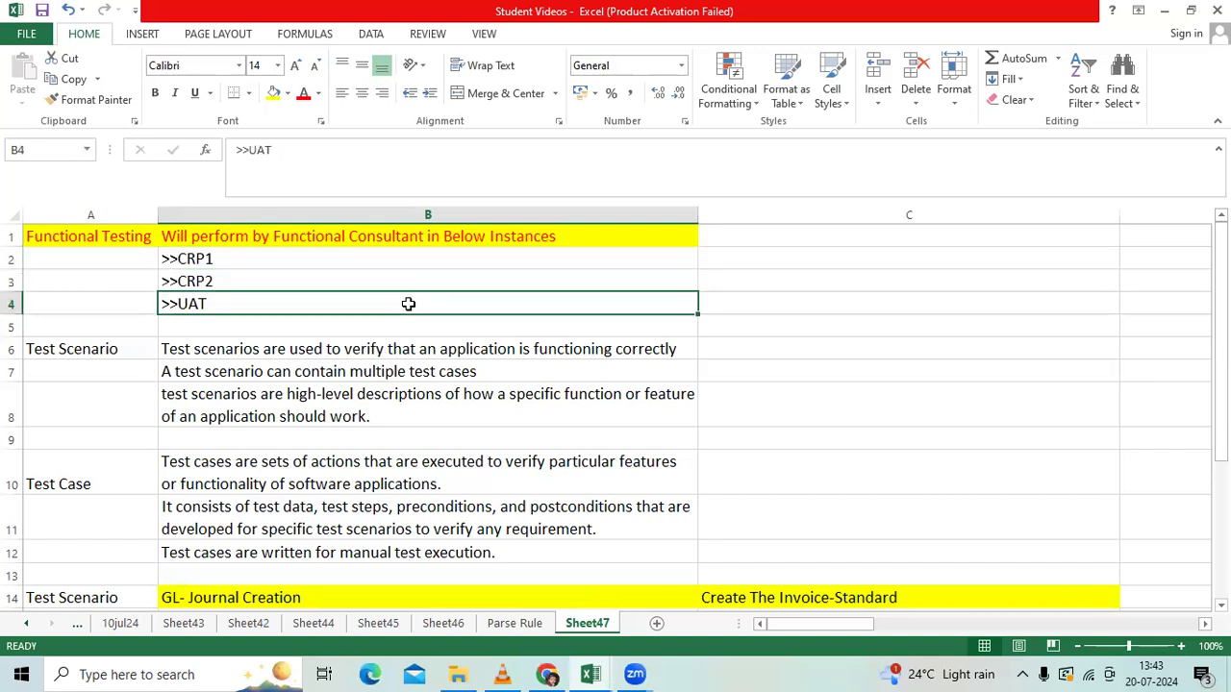
- Apply All Borders to the CRP1, CRP2 and UAT cells in B2:B4
left_click_drag(366, 256, 365, 307)
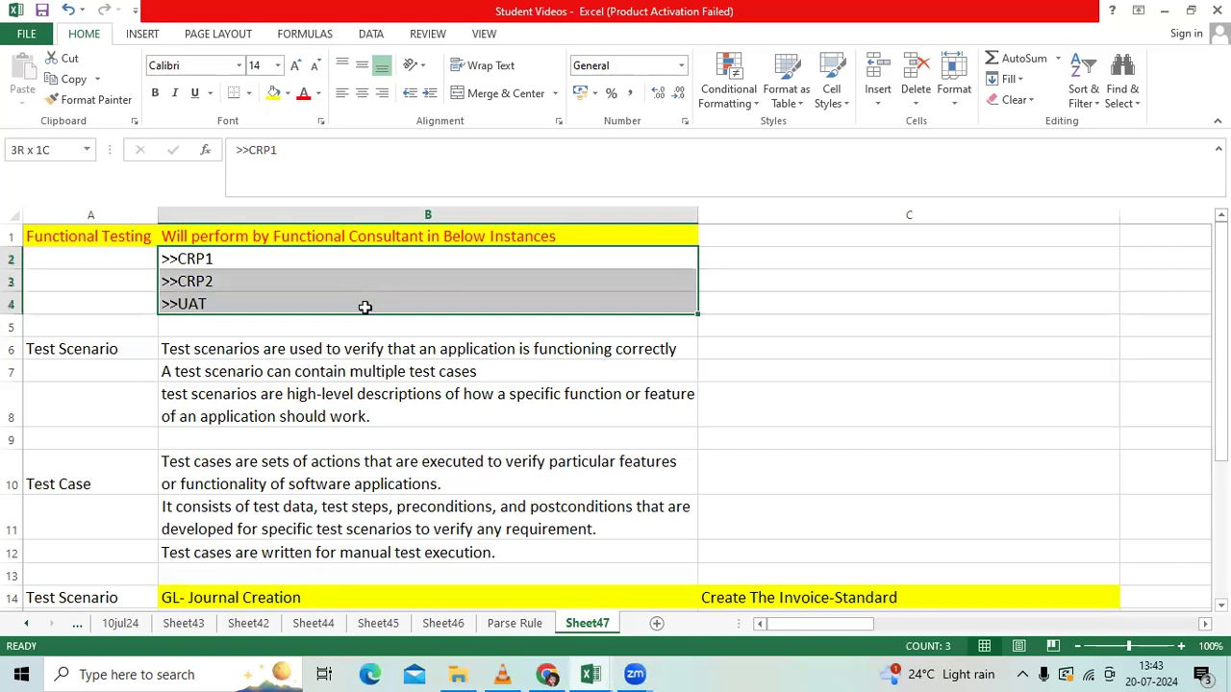
left_click(248, 93)
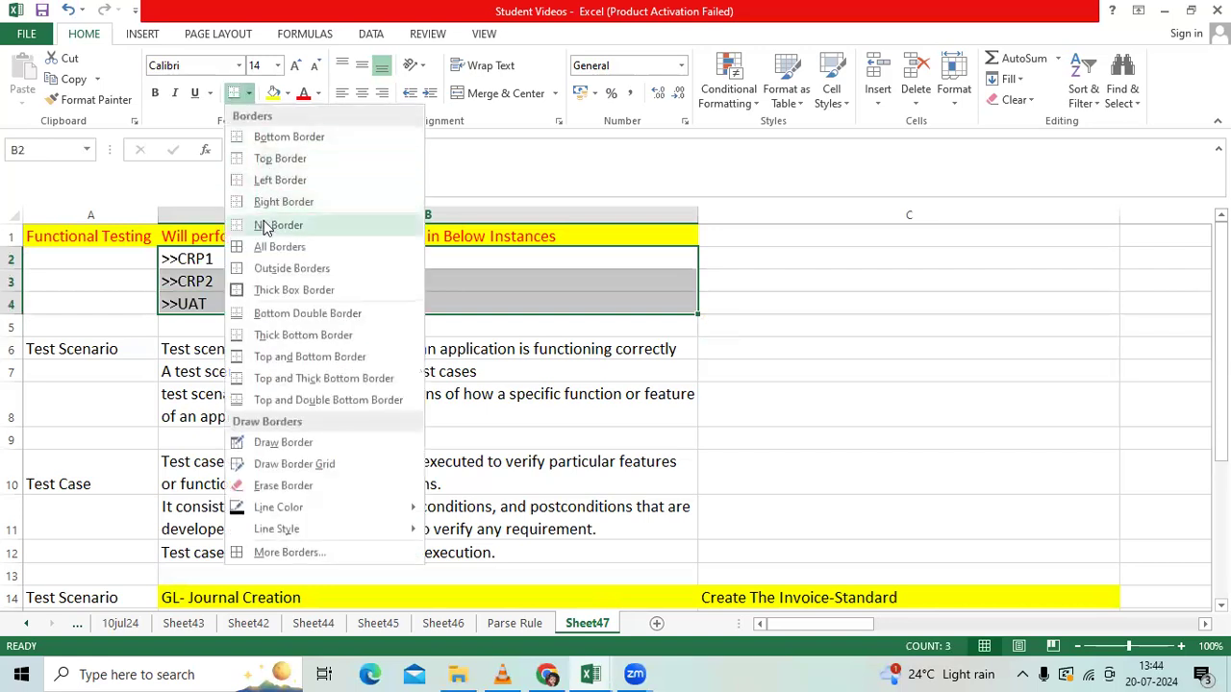
left_click(265, 247)
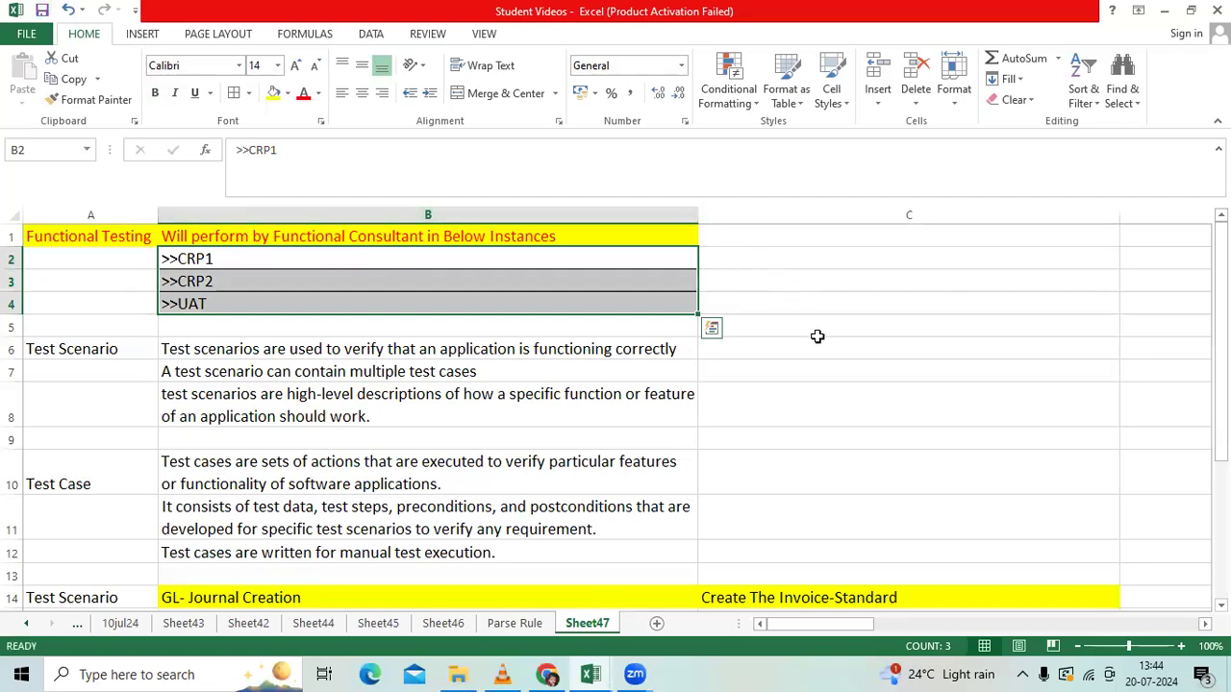
left_click(780, 382)
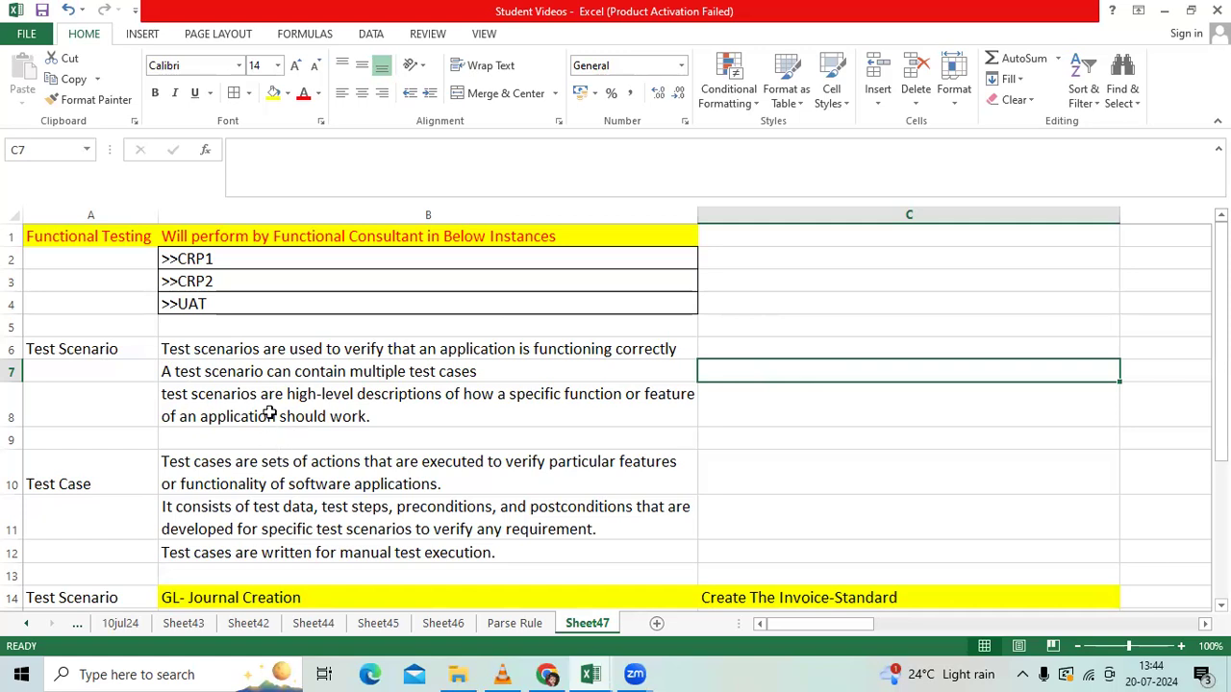
left_click(91, 352)
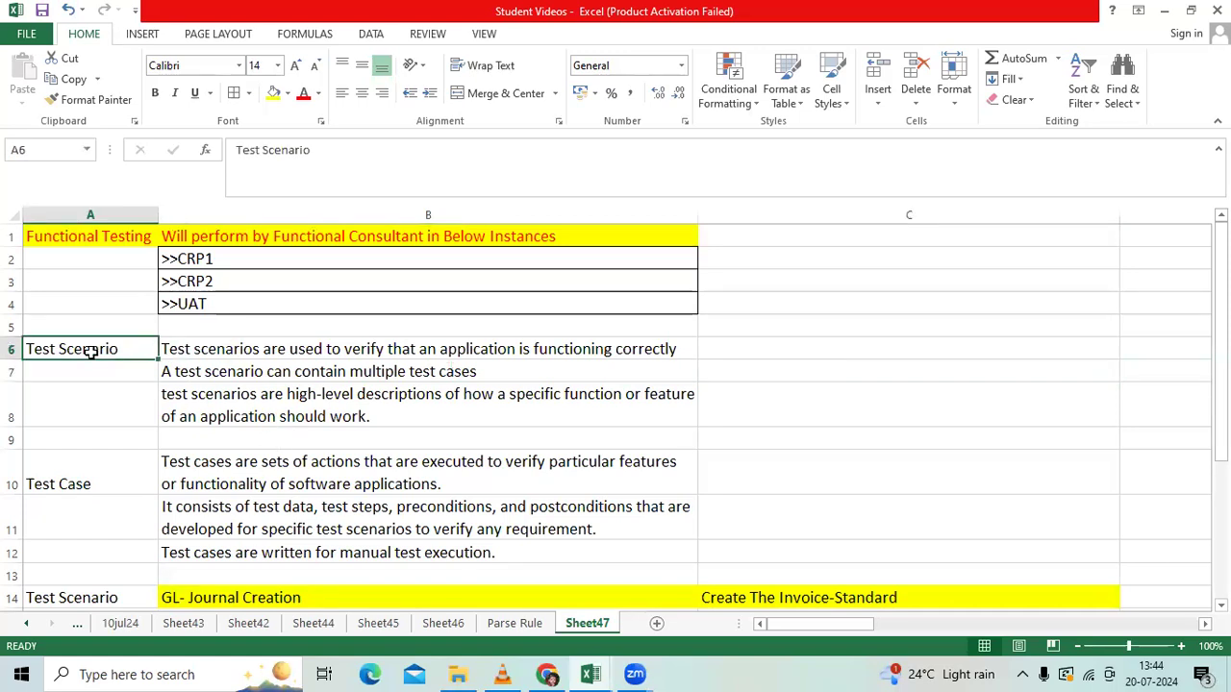
left_click(98, 483)
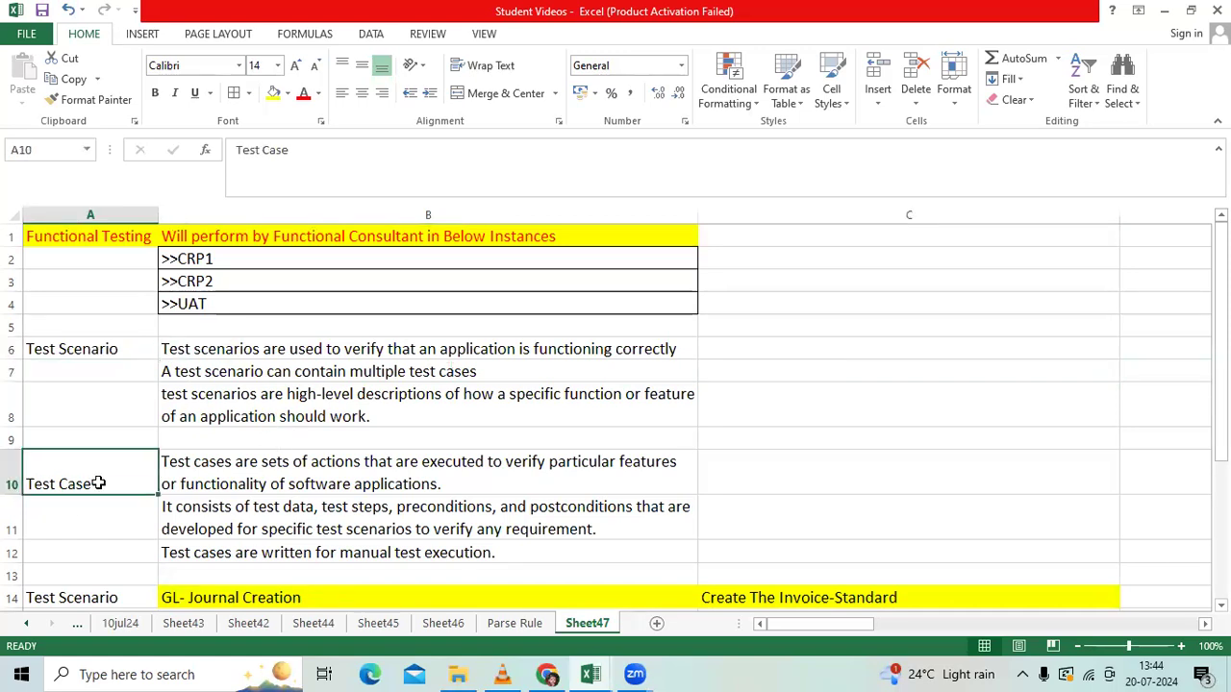
left_click(129, 238)
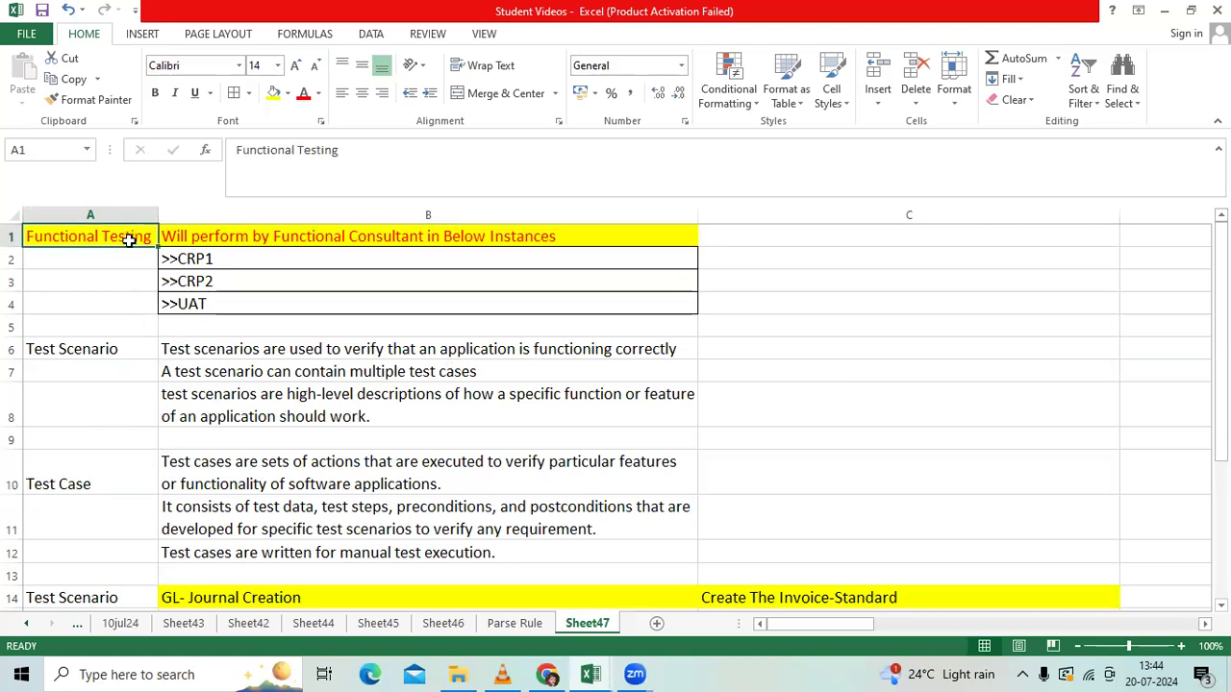
left_click(197, 351)
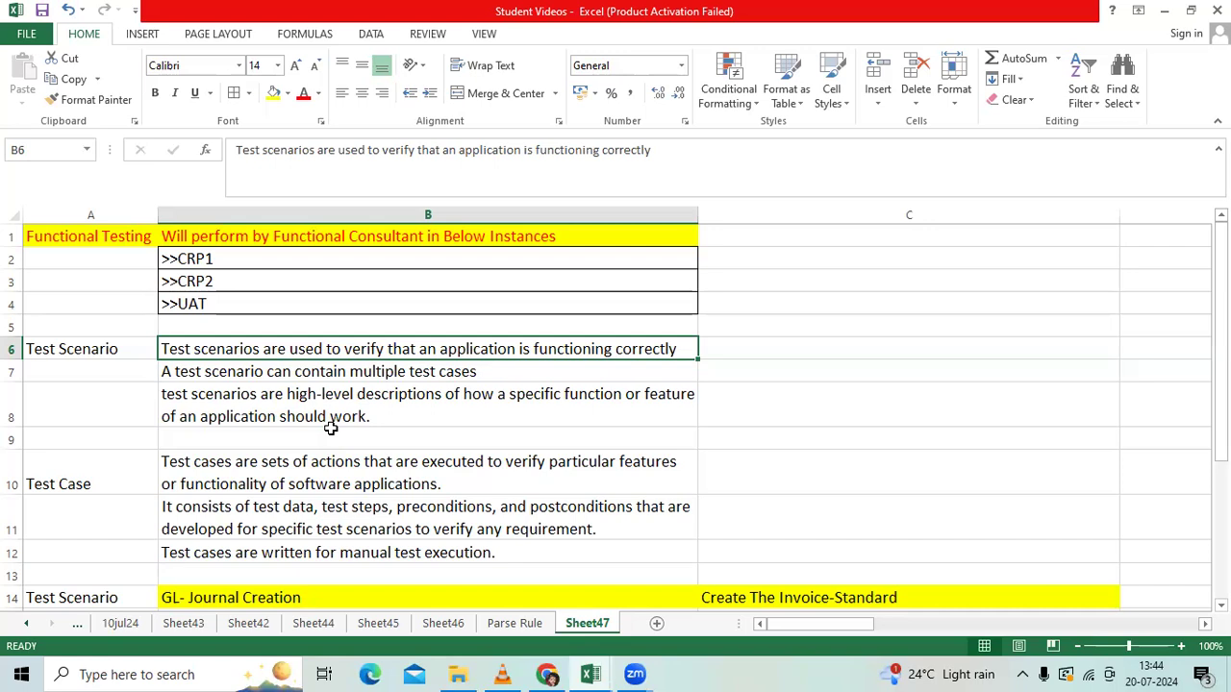
left_click(303, 469)
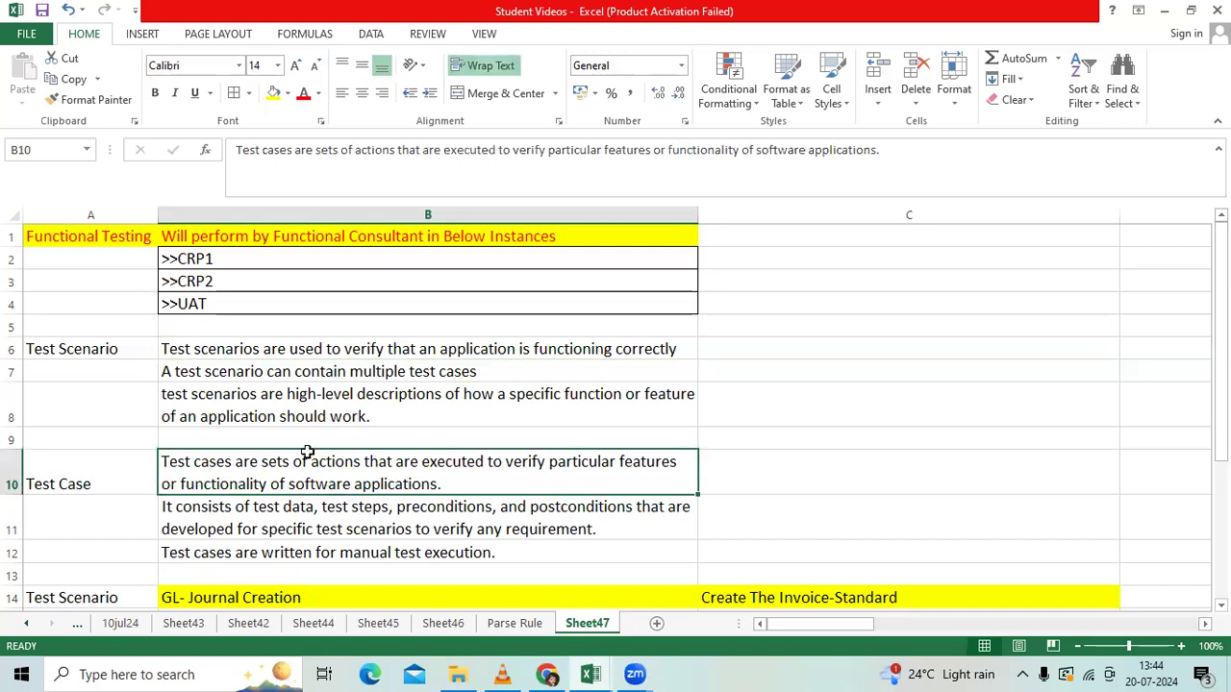
left_click(369, 355)
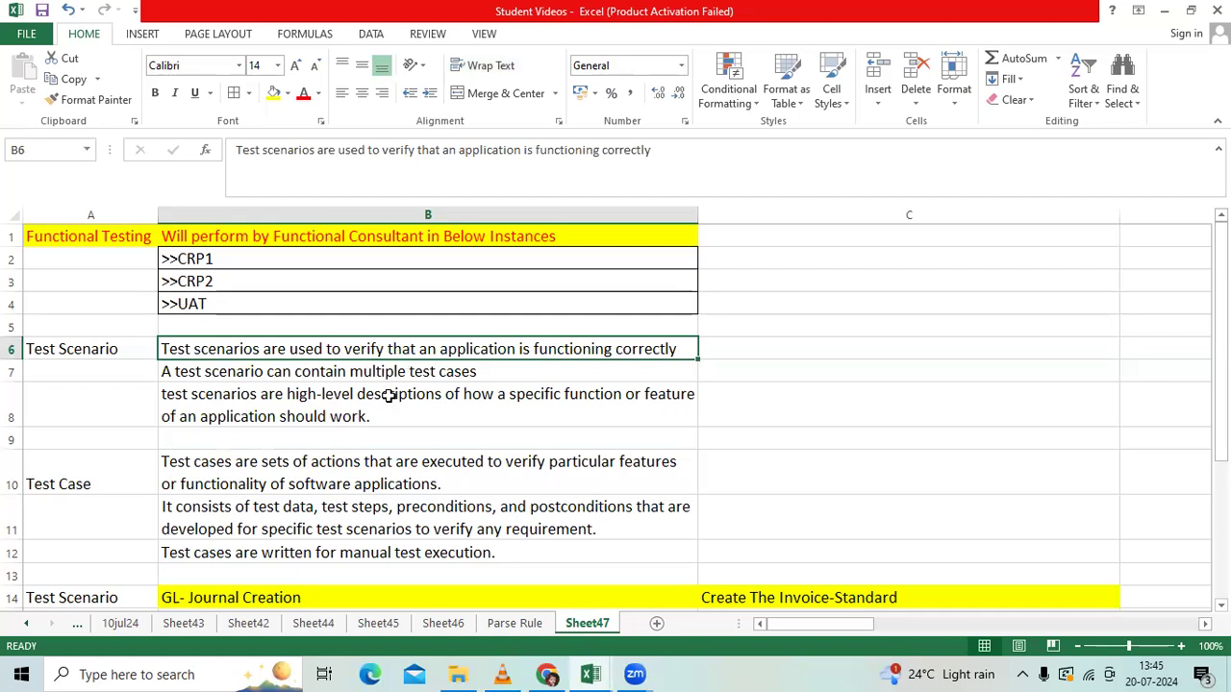
left_click(343, 371)
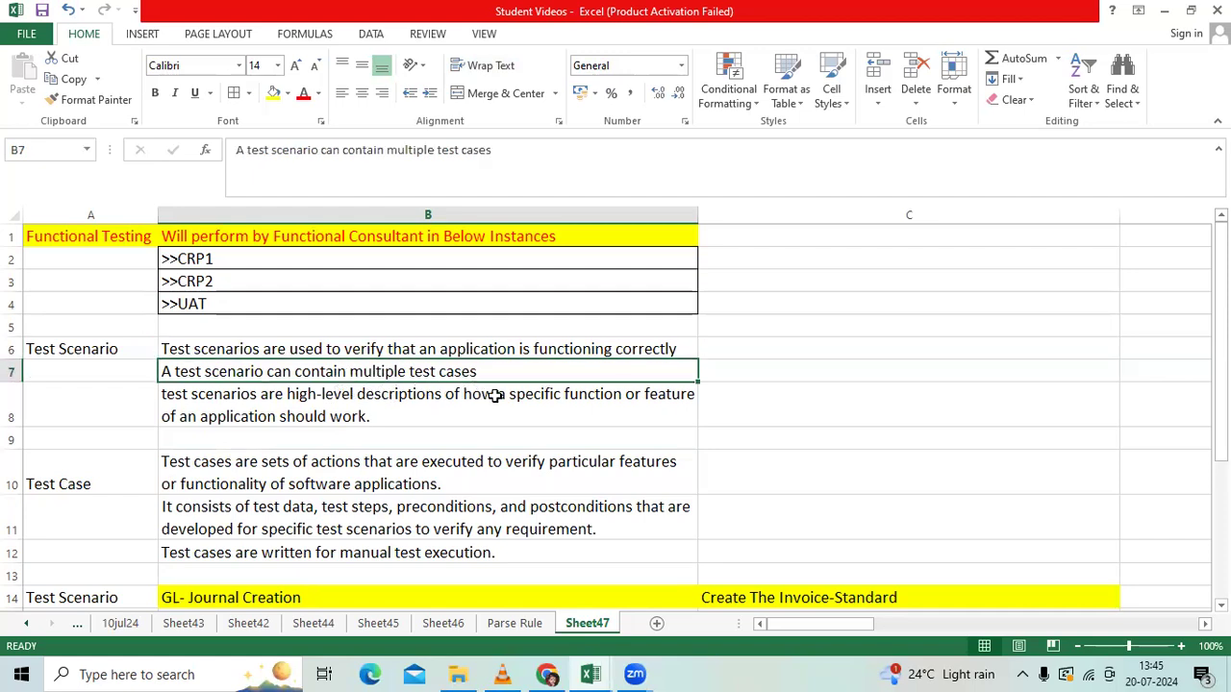
left_click(420, 414)
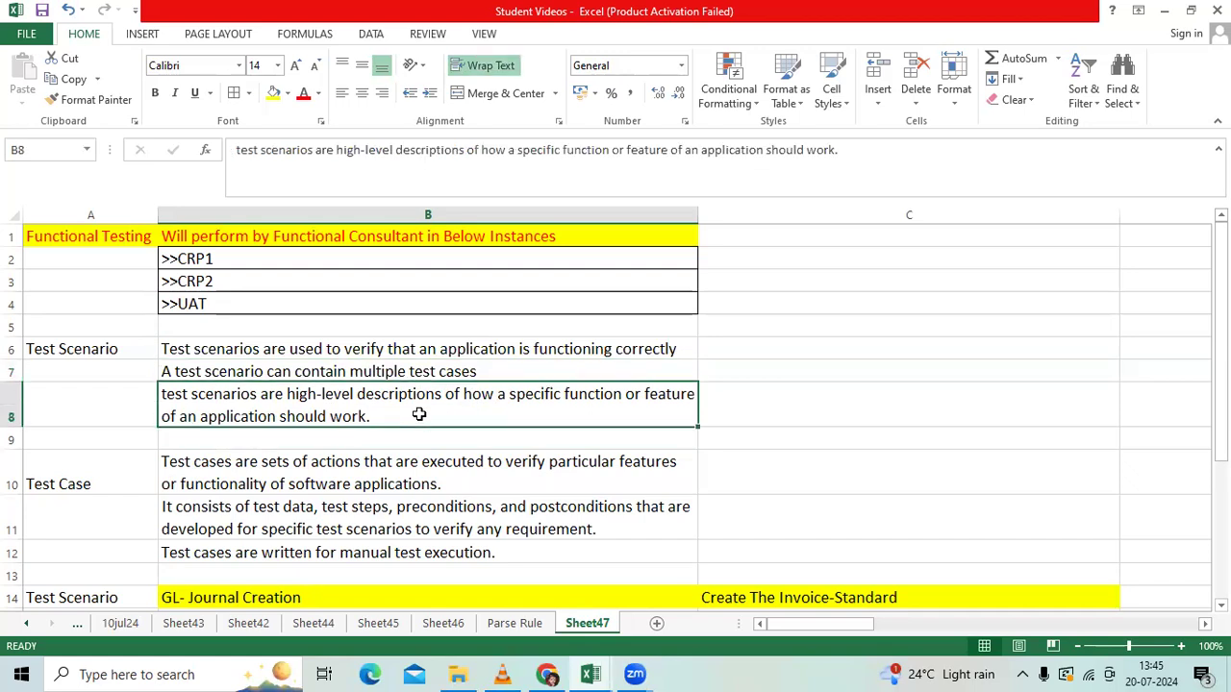
scroll(420, 415, "down", 1)
left_click(374, 416)
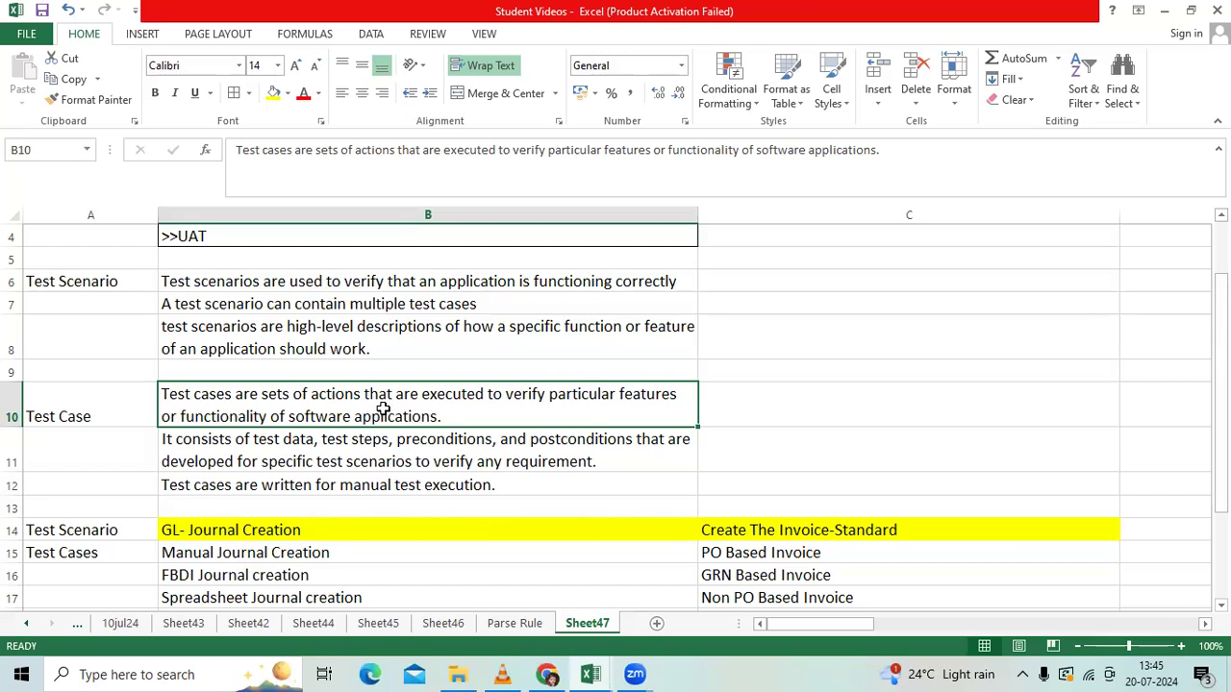
left_click(344, 462)
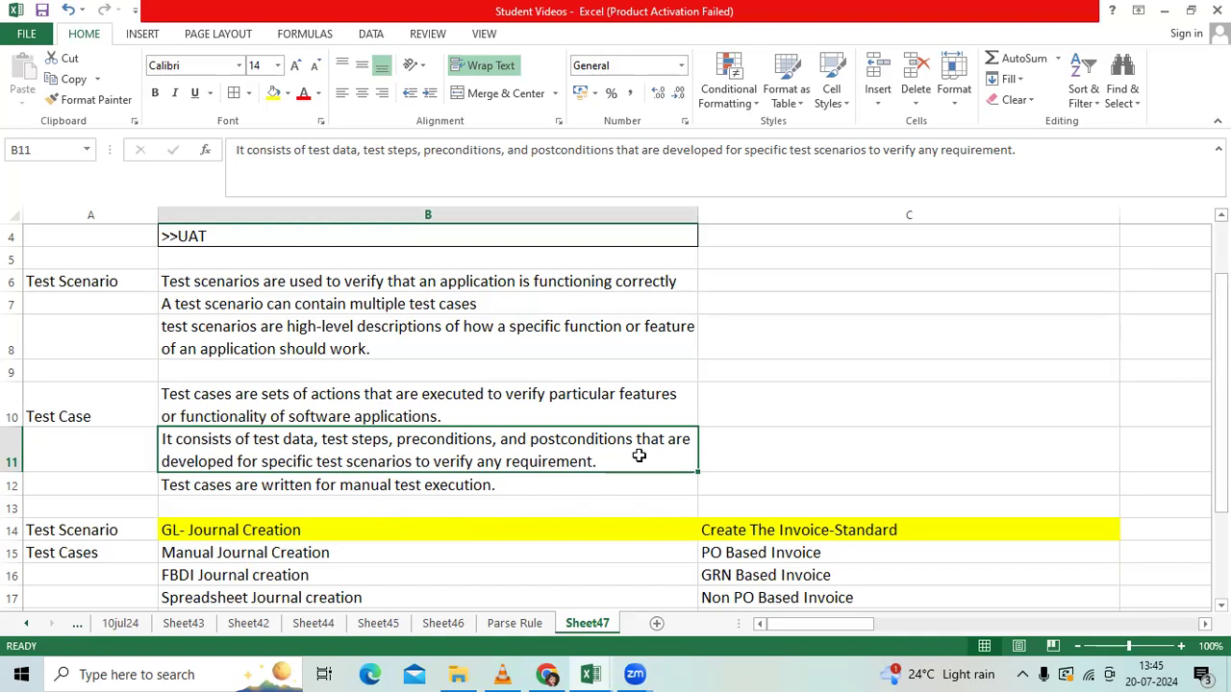
left_click(470, 486)
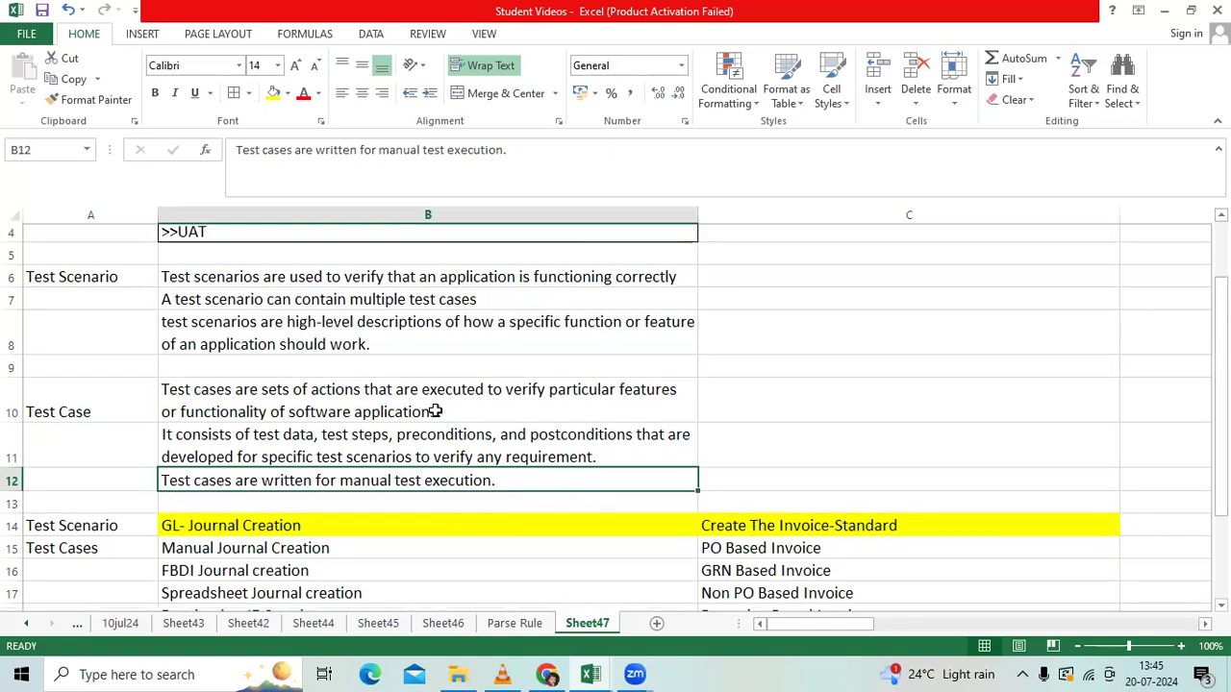
scroll(428, 414, "down", 2)
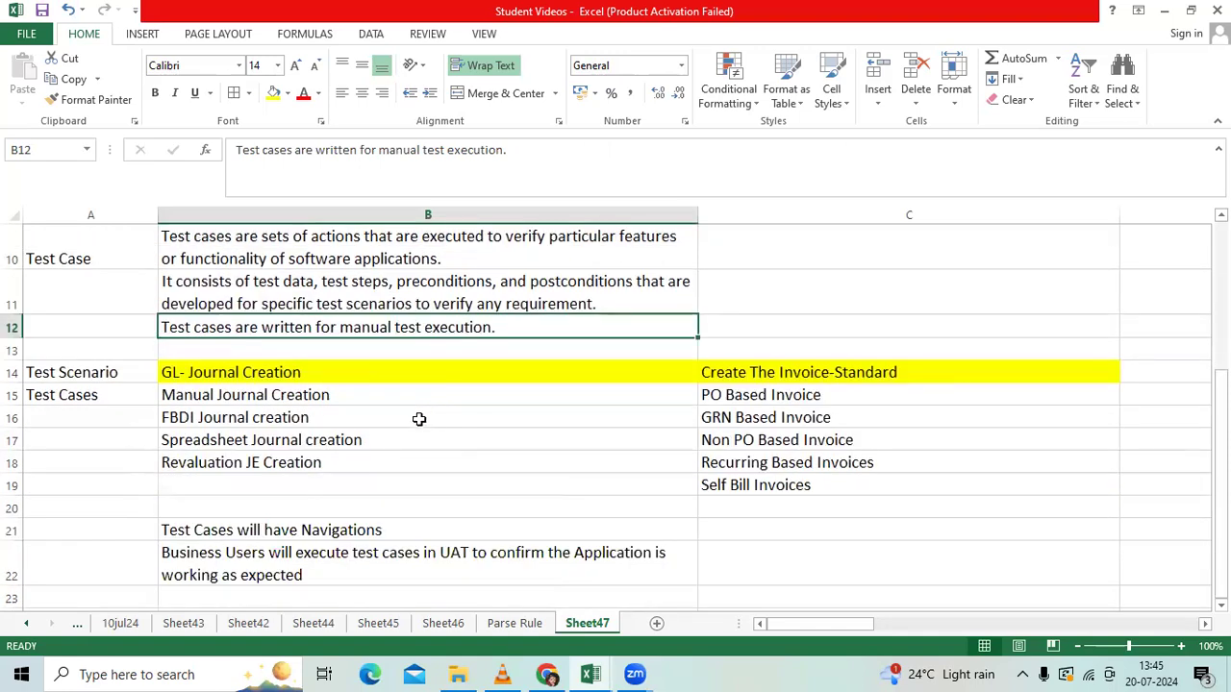
left_click(113, 377)
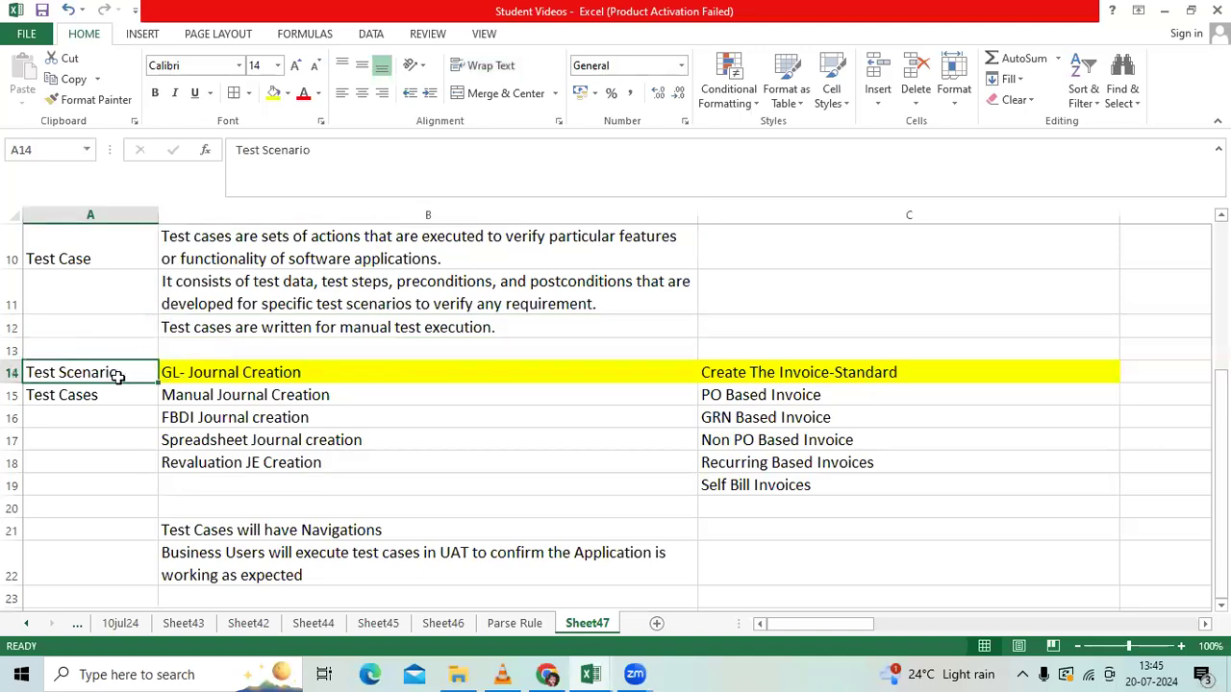
left_click(221, 376)
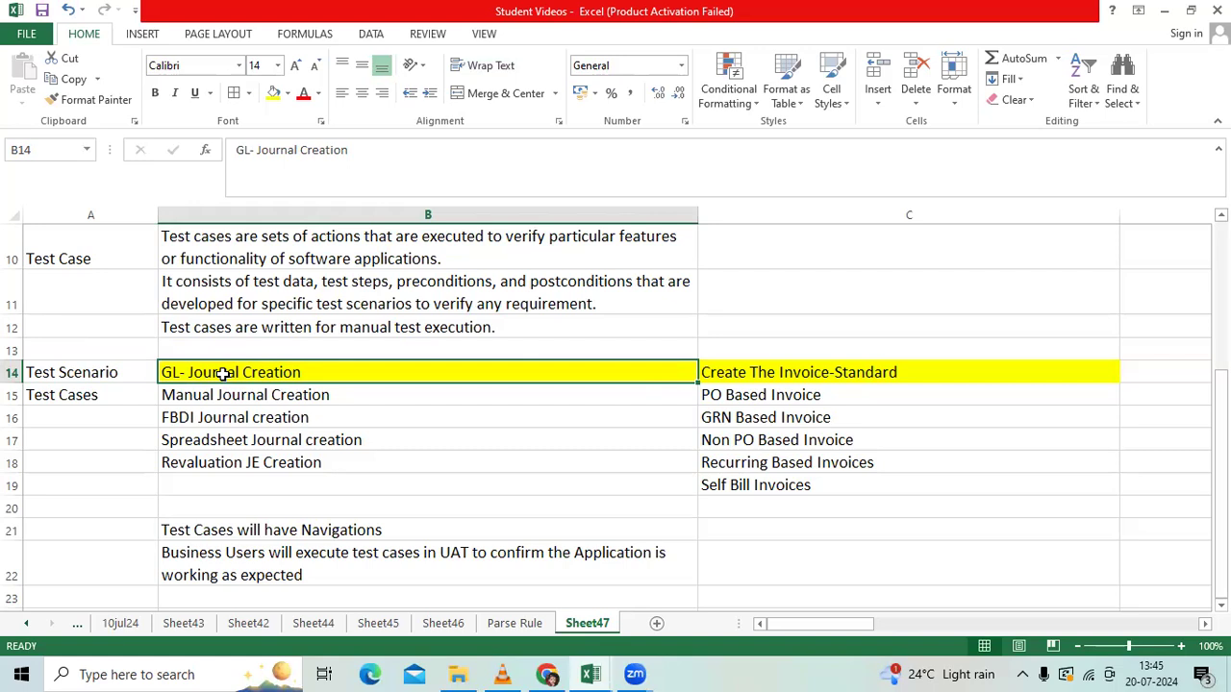
left_click(102, 398)
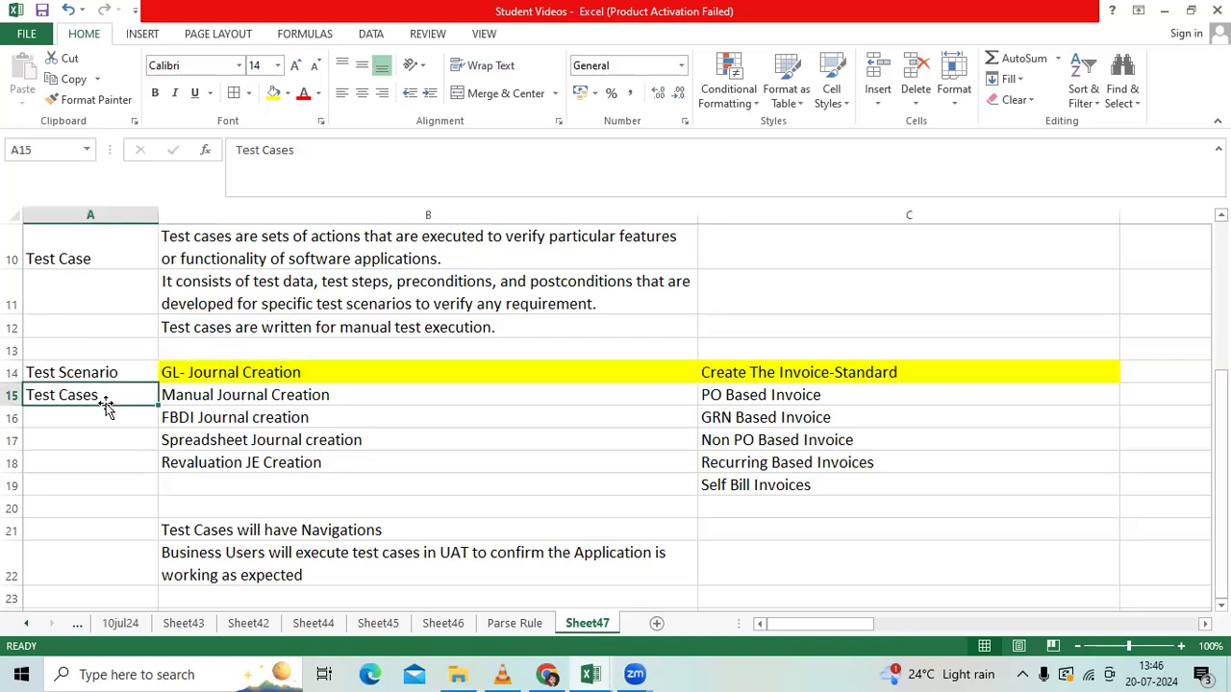
- Apply All Borders to the four GL journal test cases in B15:B18 and verify each one
left_click_drag(250, 404, 239, 464)
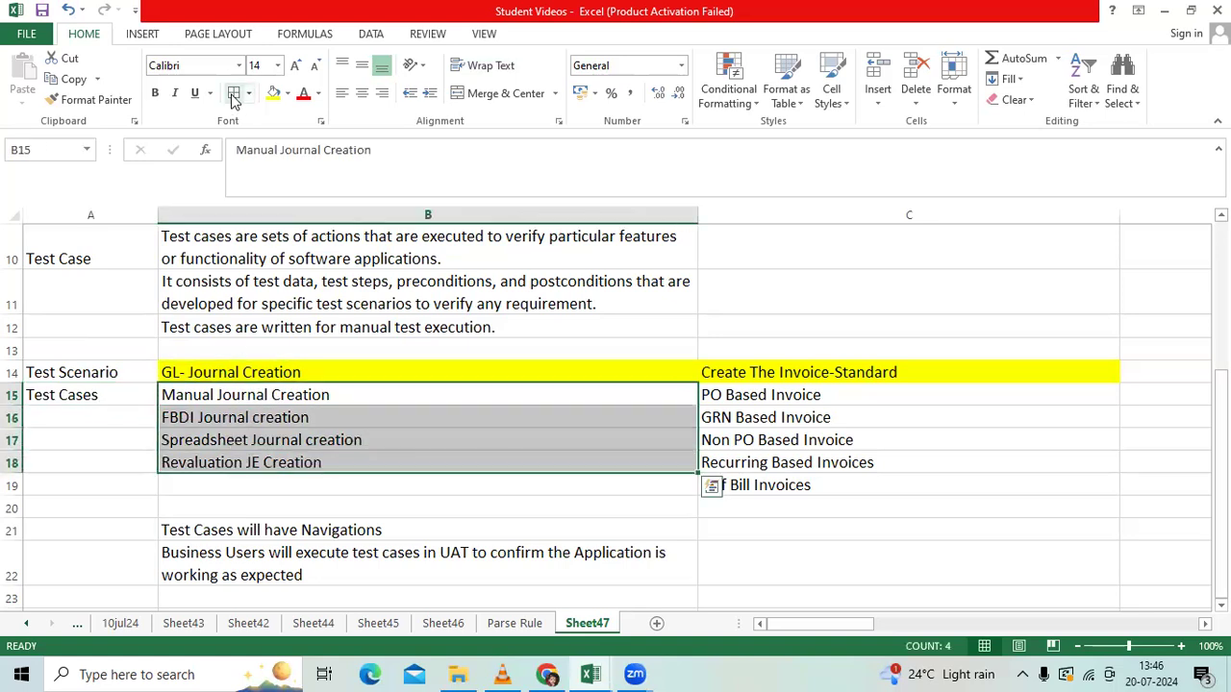
left_click(393, 426)
left_click(330, 375)
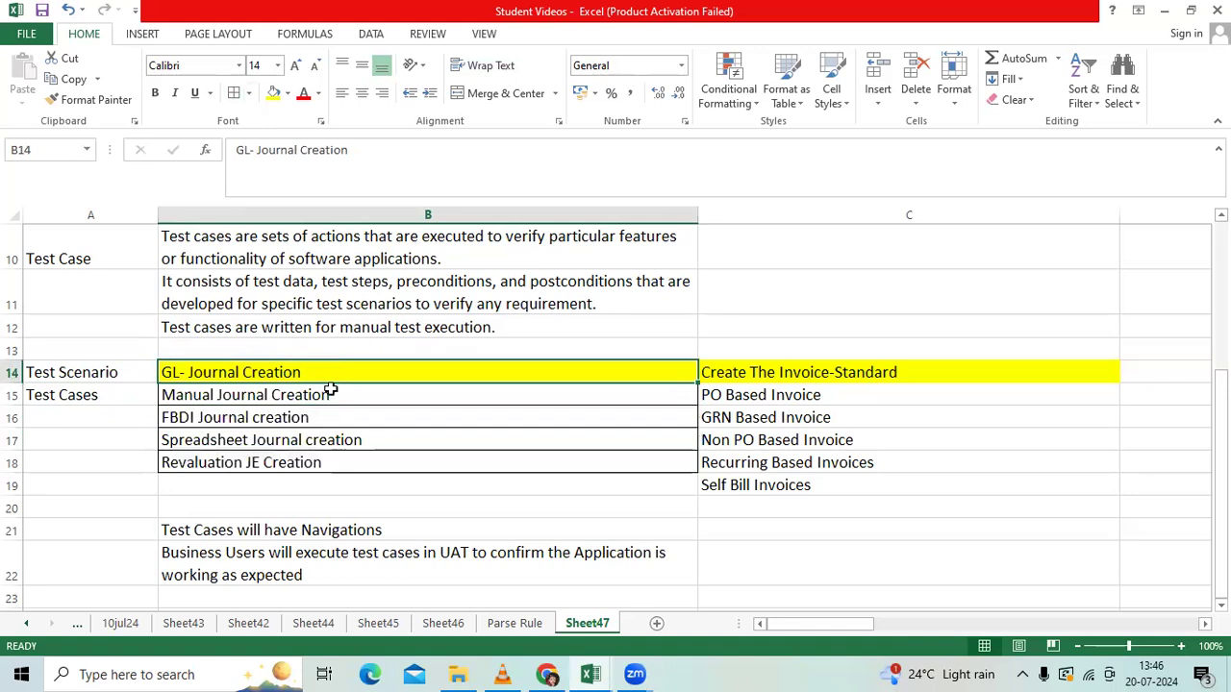
left_click(329, 402)
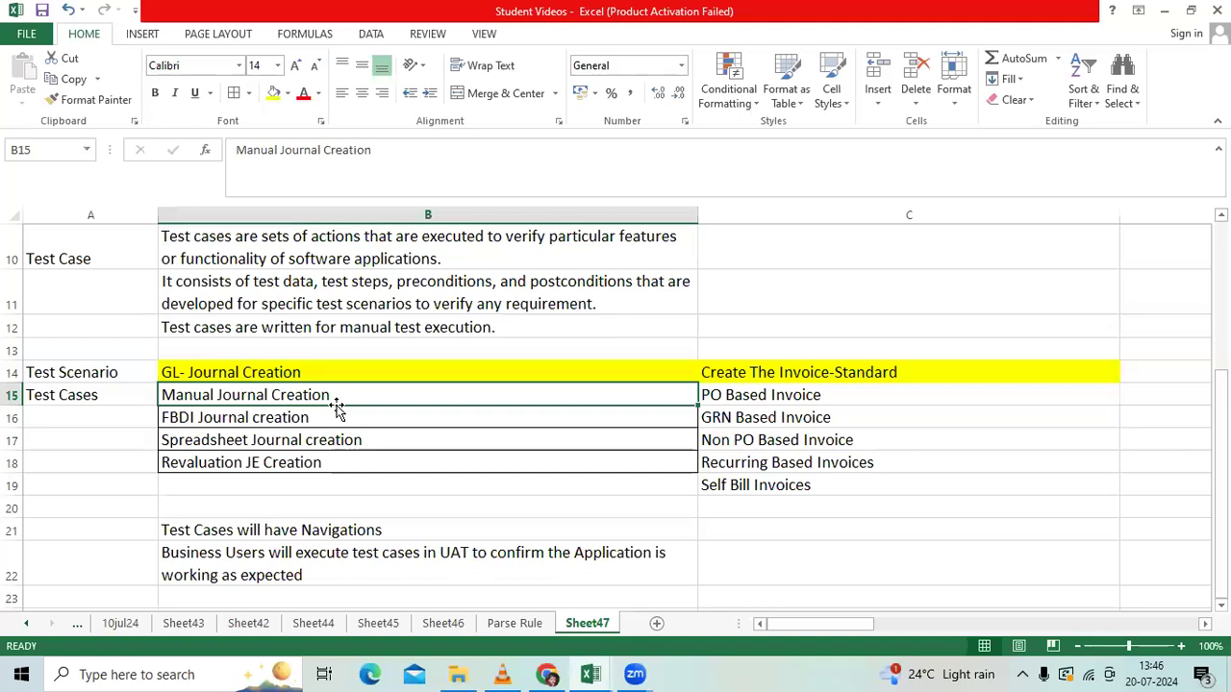
left_click(329, 426)
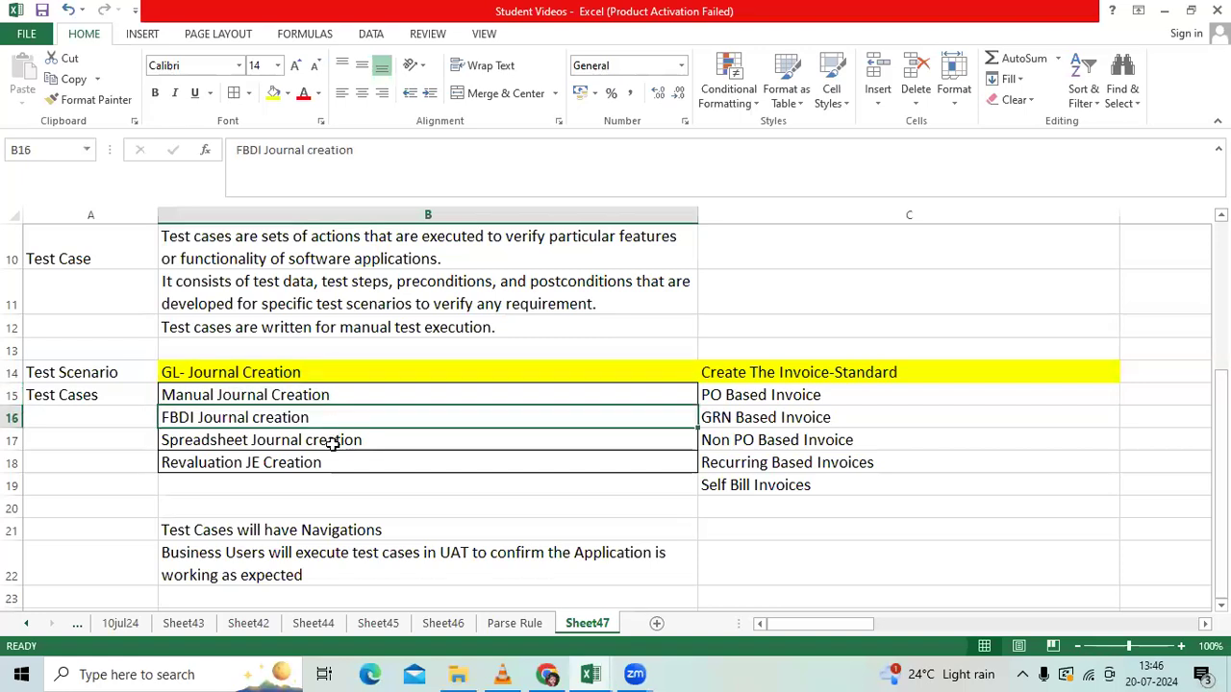
left_click(334, 441)
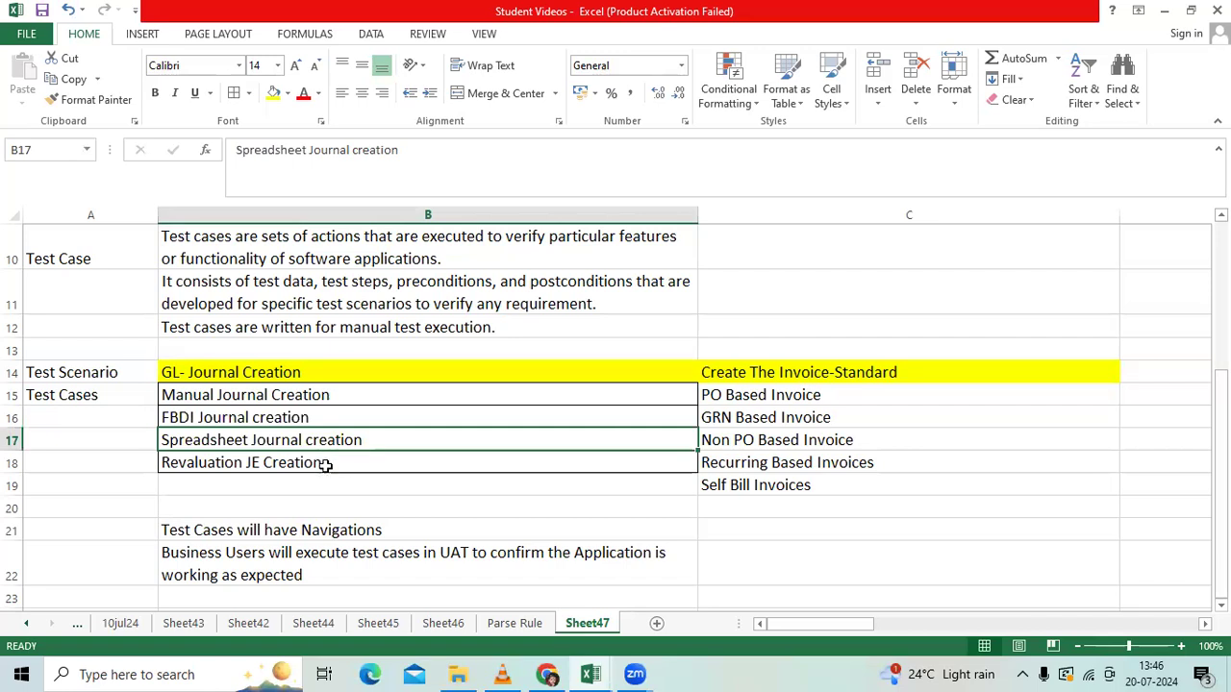
left_click(326, 464)
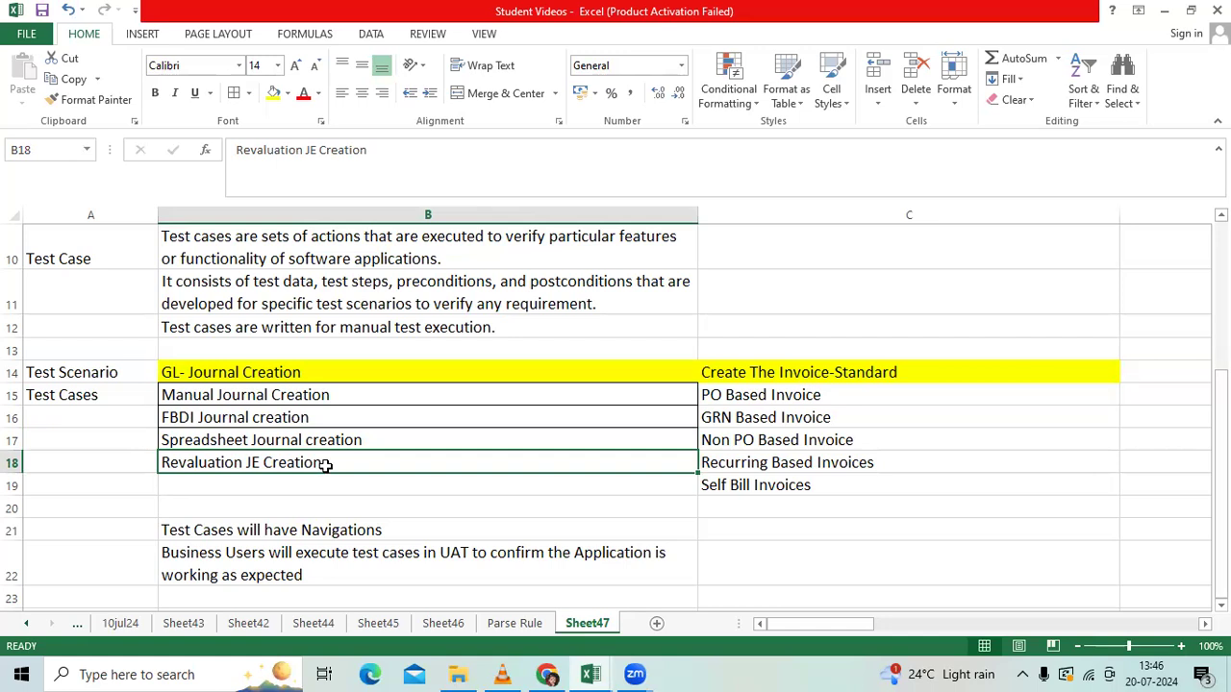
left_click_drag(329, 397, 313, 462)
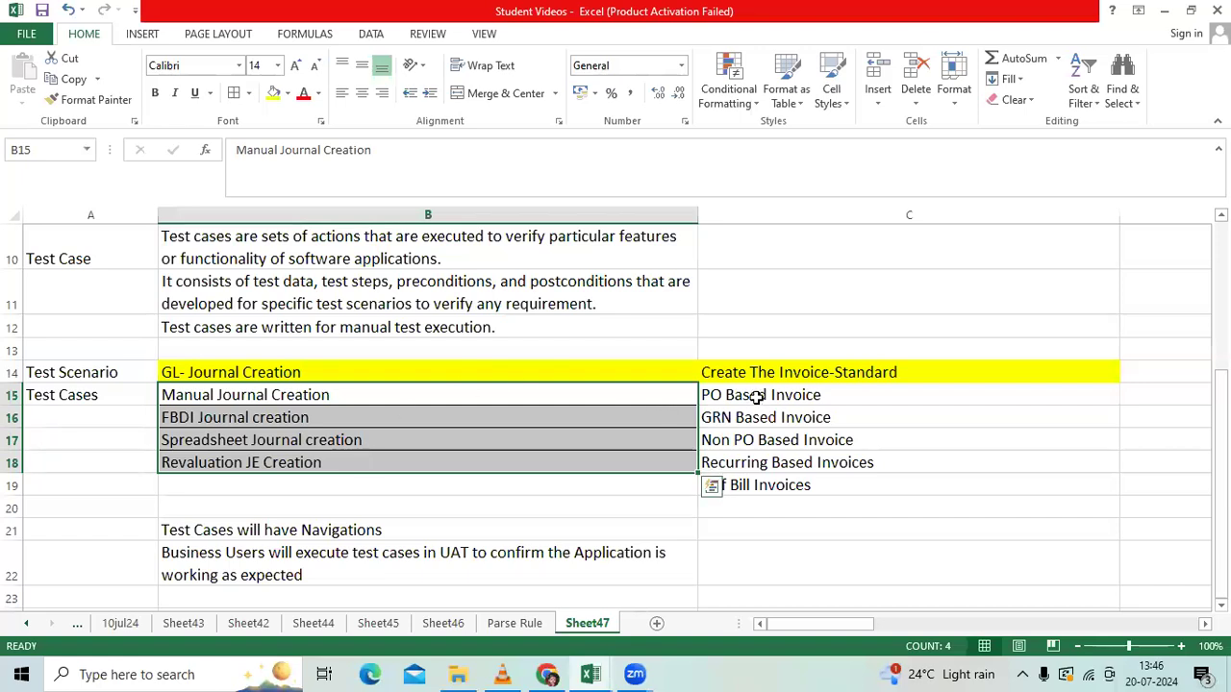
- Apply All Borders to the five invoice test cases in C15:C19 and verify each one
left_click_drag(758, 395, 746, 487)
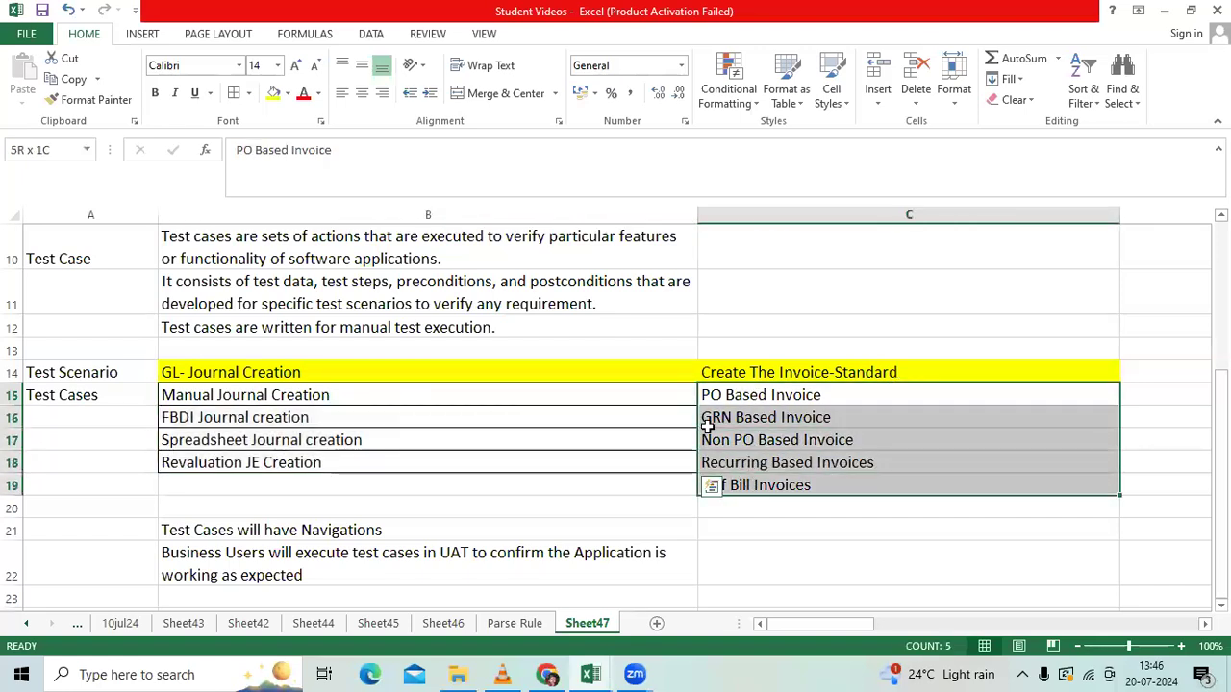
left_click(233, 93)
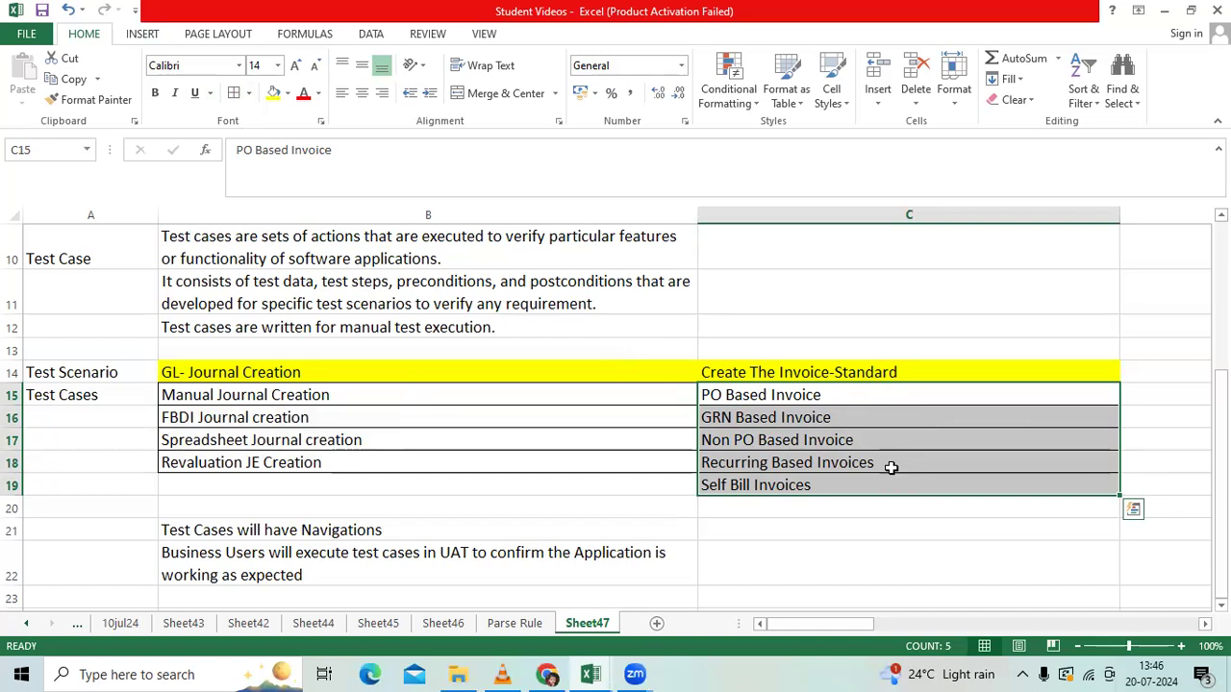
left_click(875, 399)
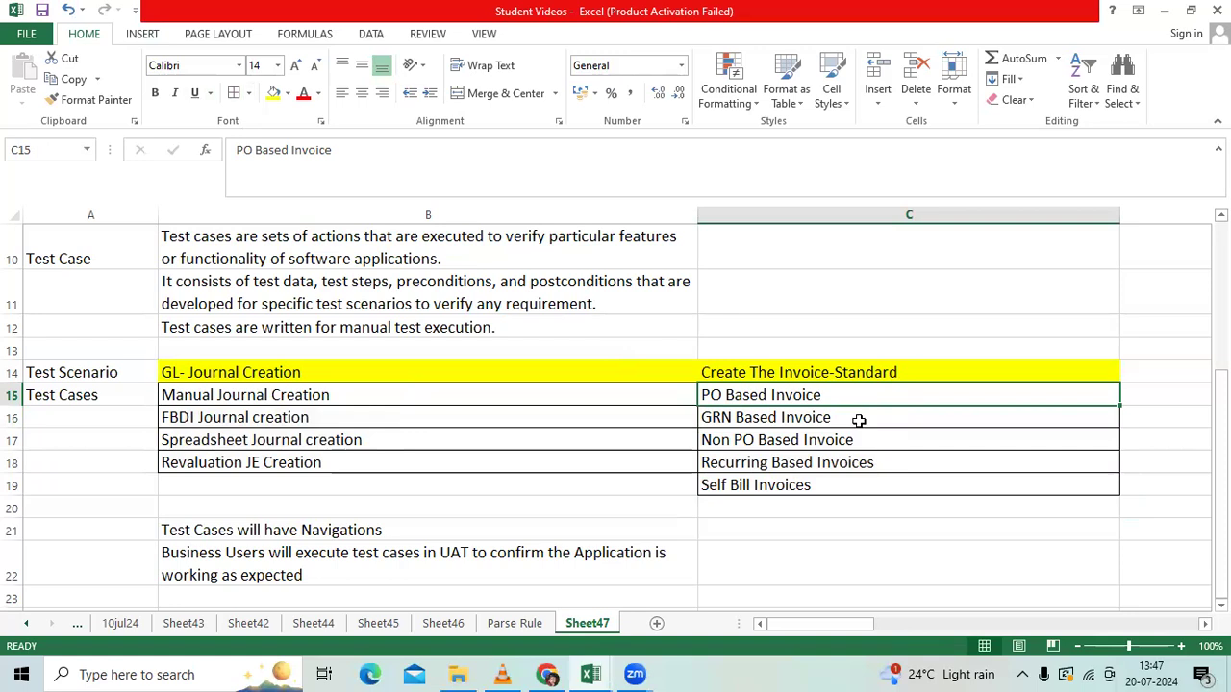
left_click(859, 420)
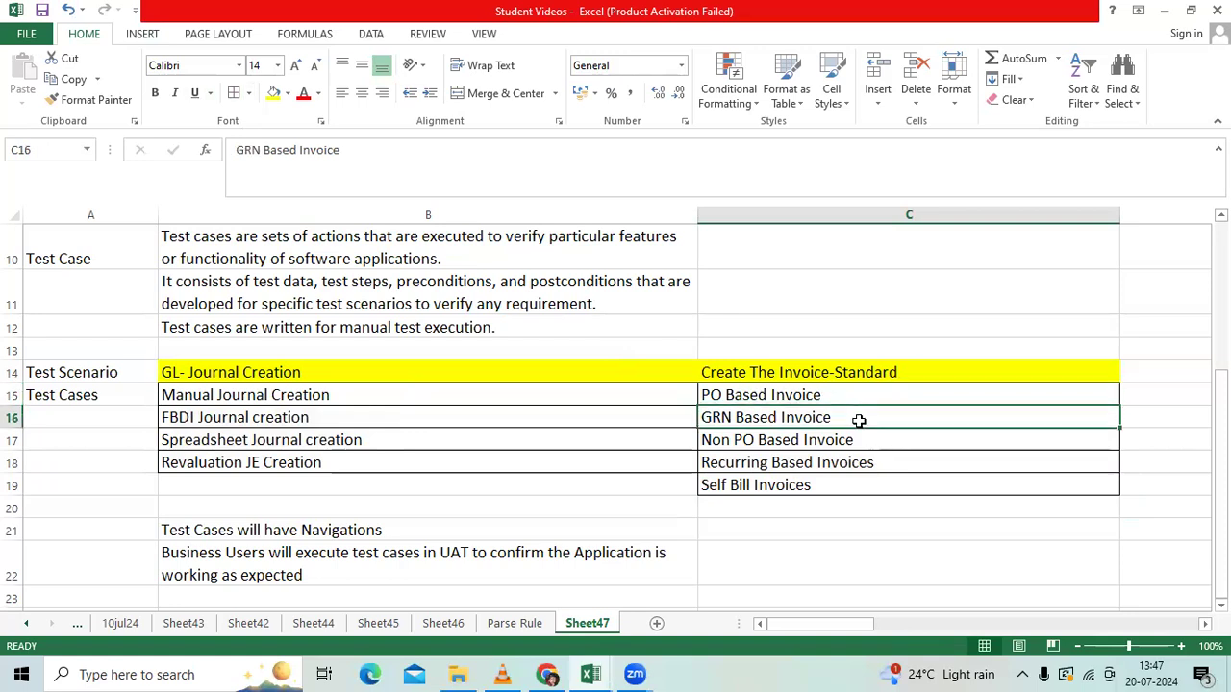
left_click(858, 448)
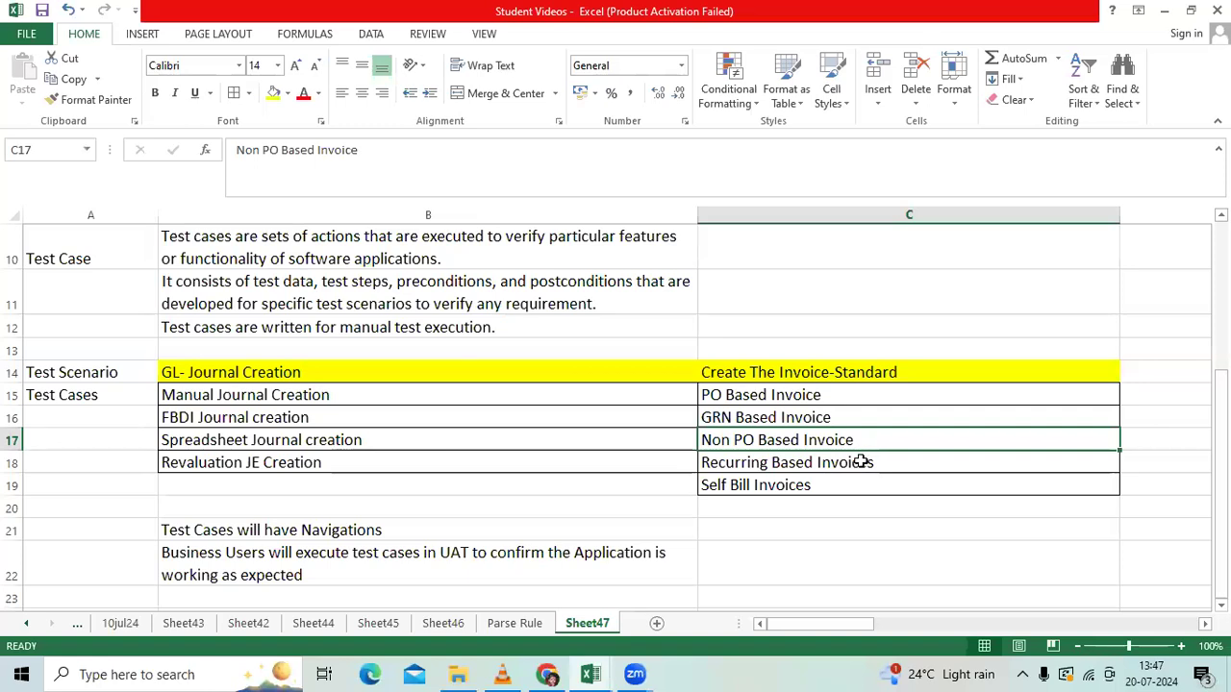
left_click(862, 466)
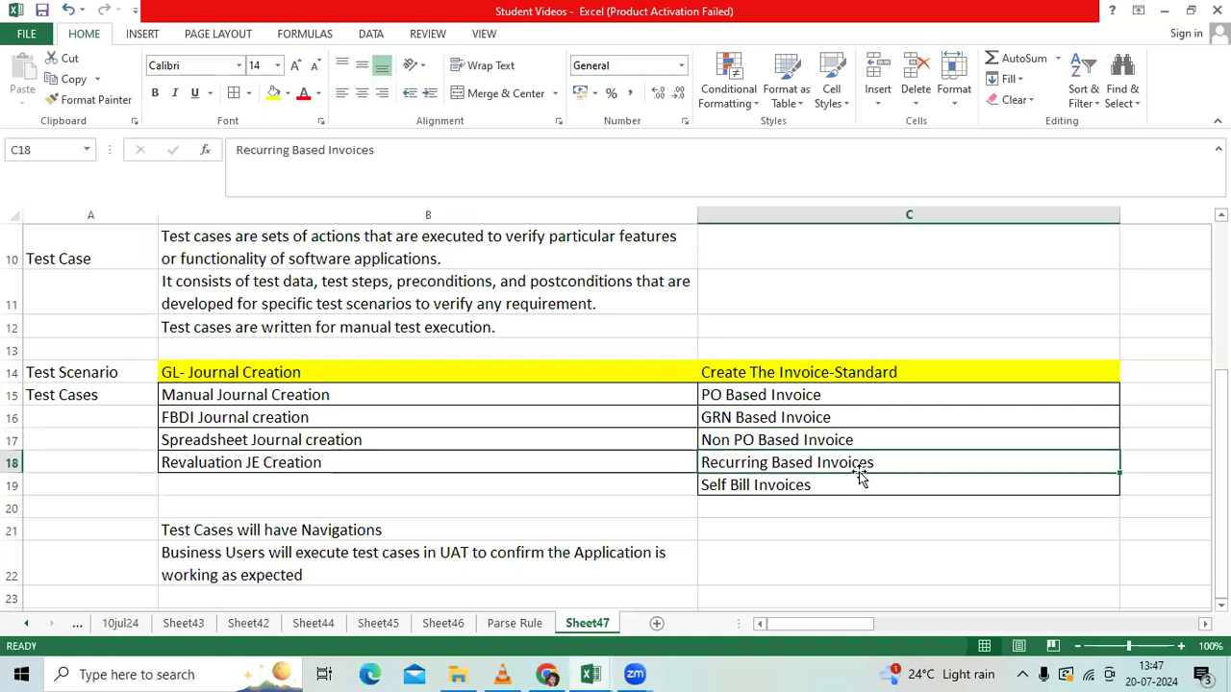
left_click(843, 488)
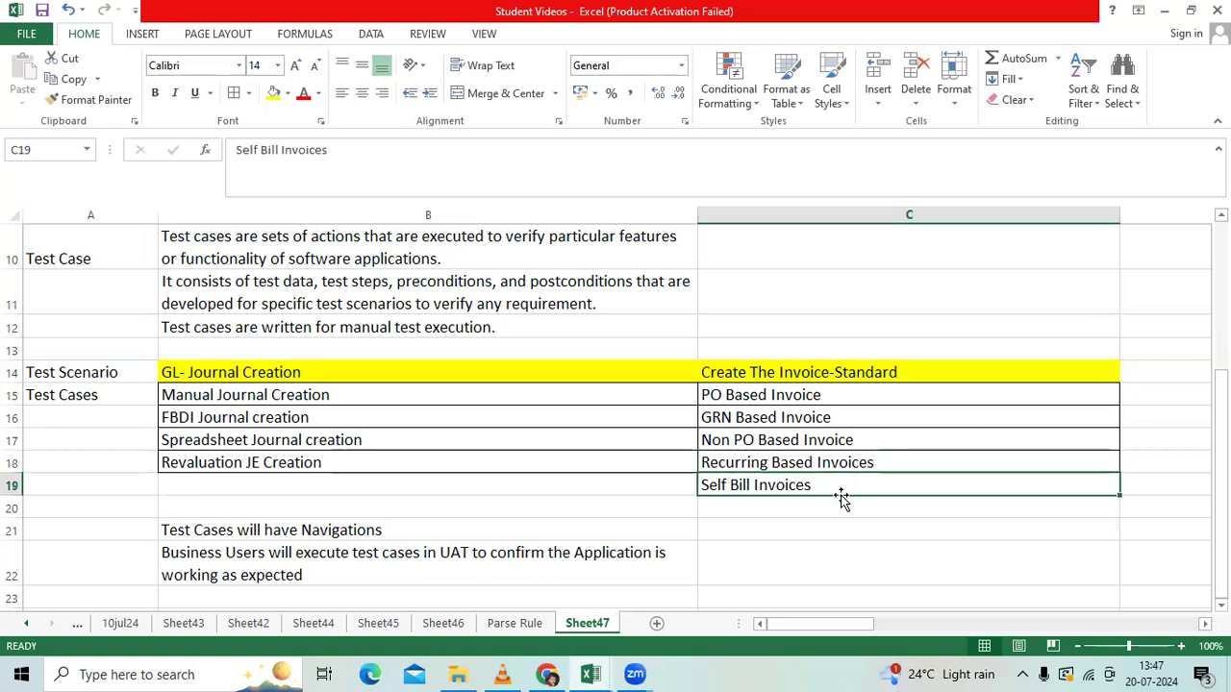
- Type FBDI into C20 below Self Bill Invoices, correcting the typo
left_click(824, 508)
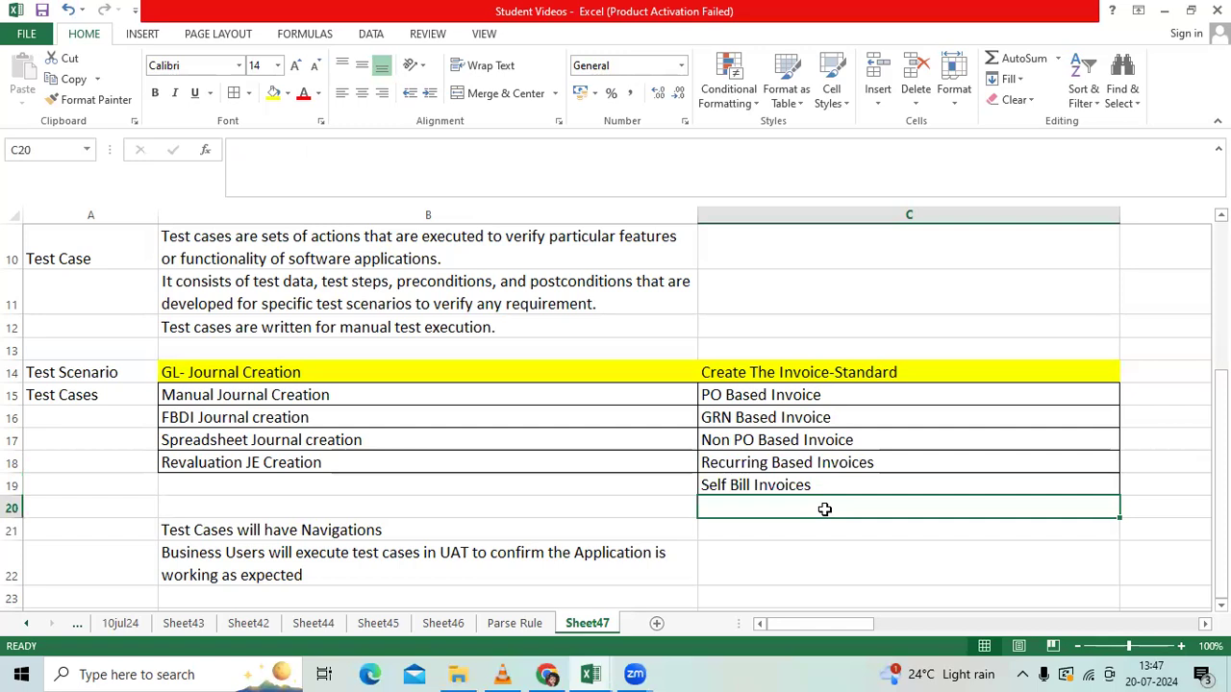
type("FBD")
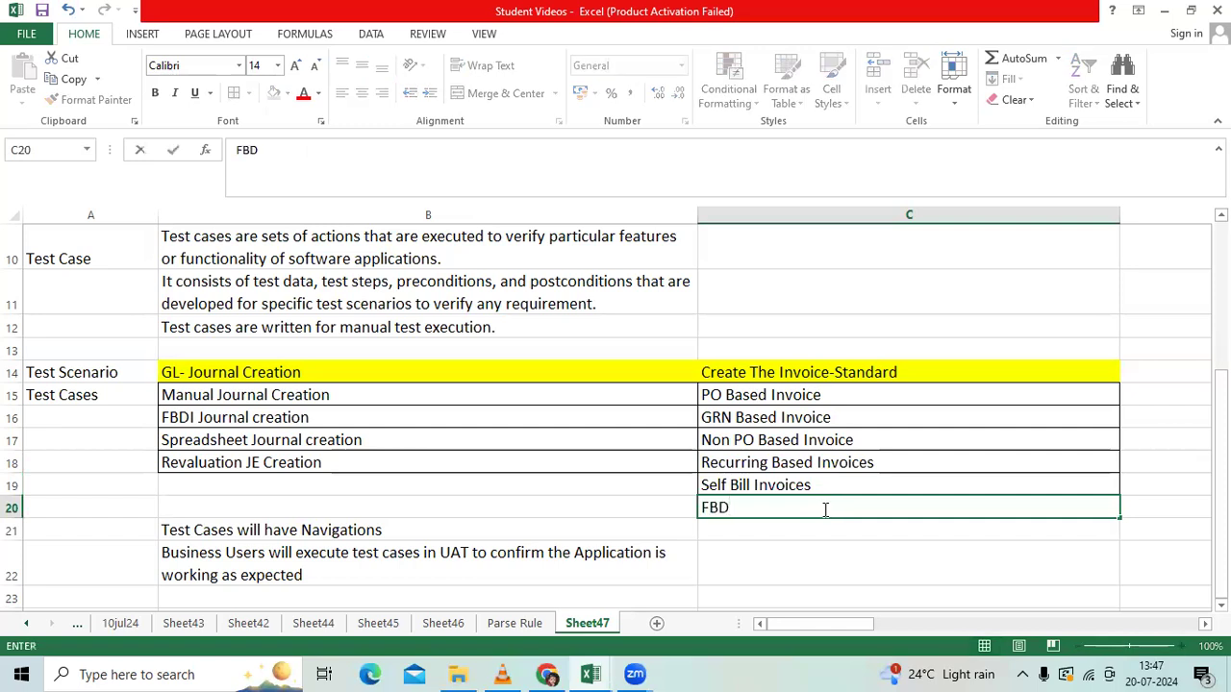
type("O")
key("BackSpace")
type("I")
scroll(744, 517, "down", 1)
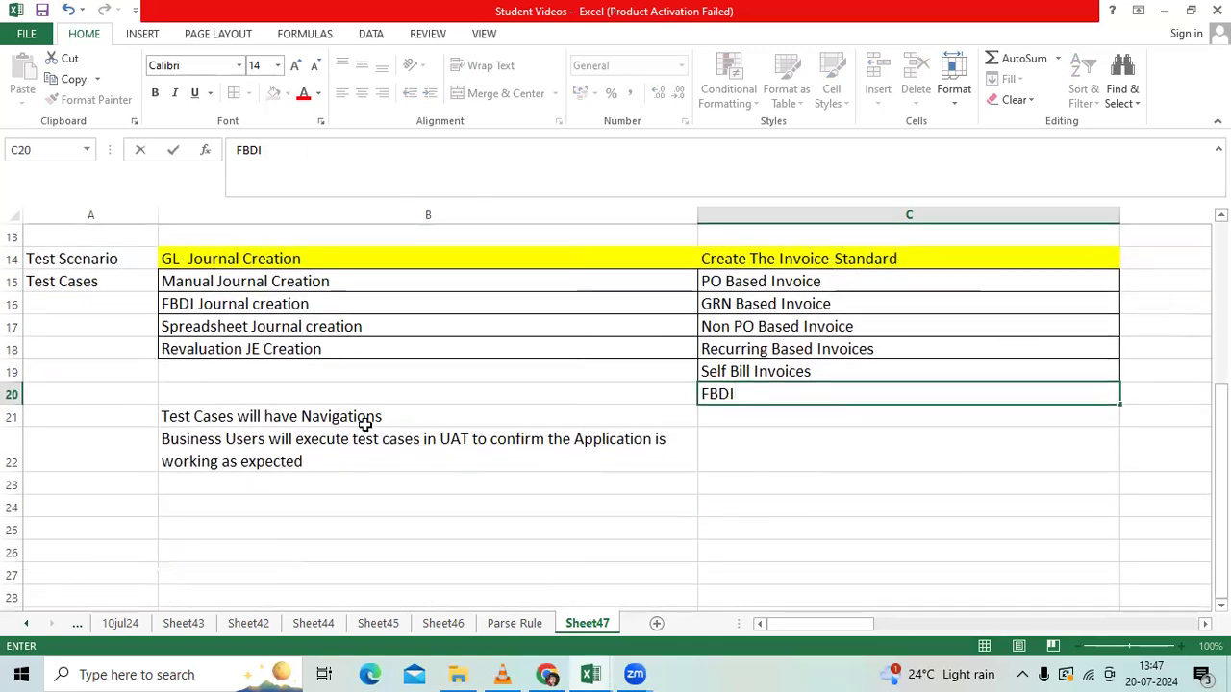
- Fill the 'Test Cases will have Navigations' note in B21 yellow
left_click(365, 423)
left_click(273, 93)
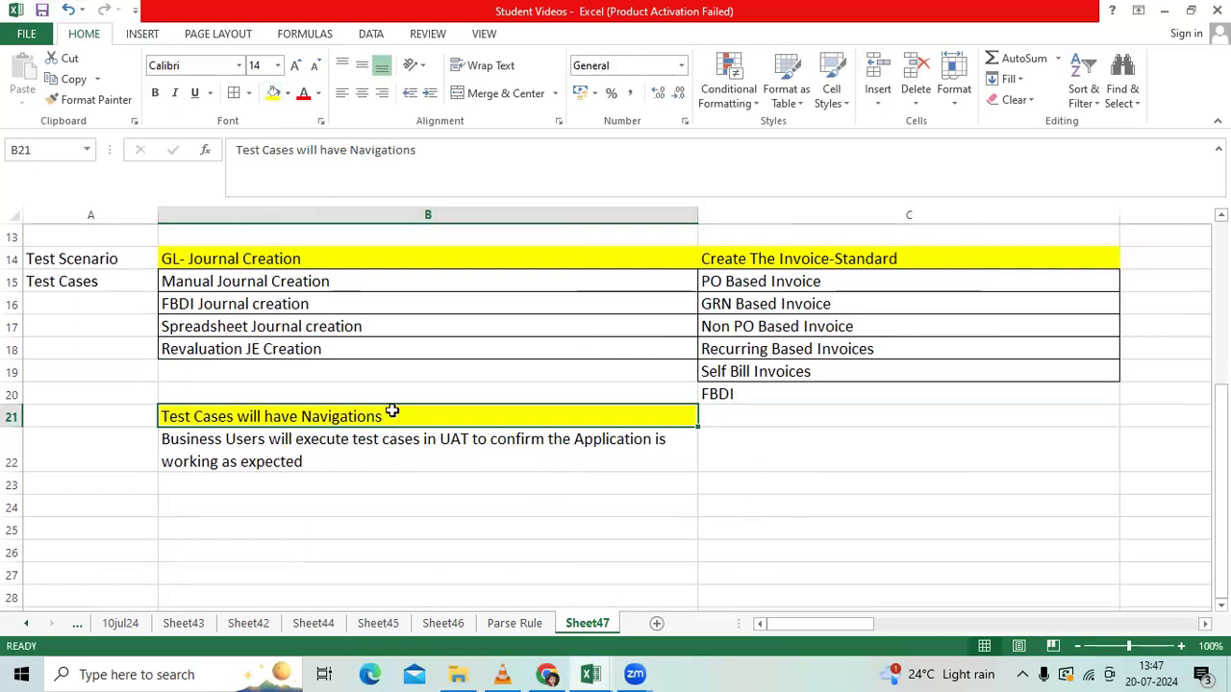
left_click(383, 442)
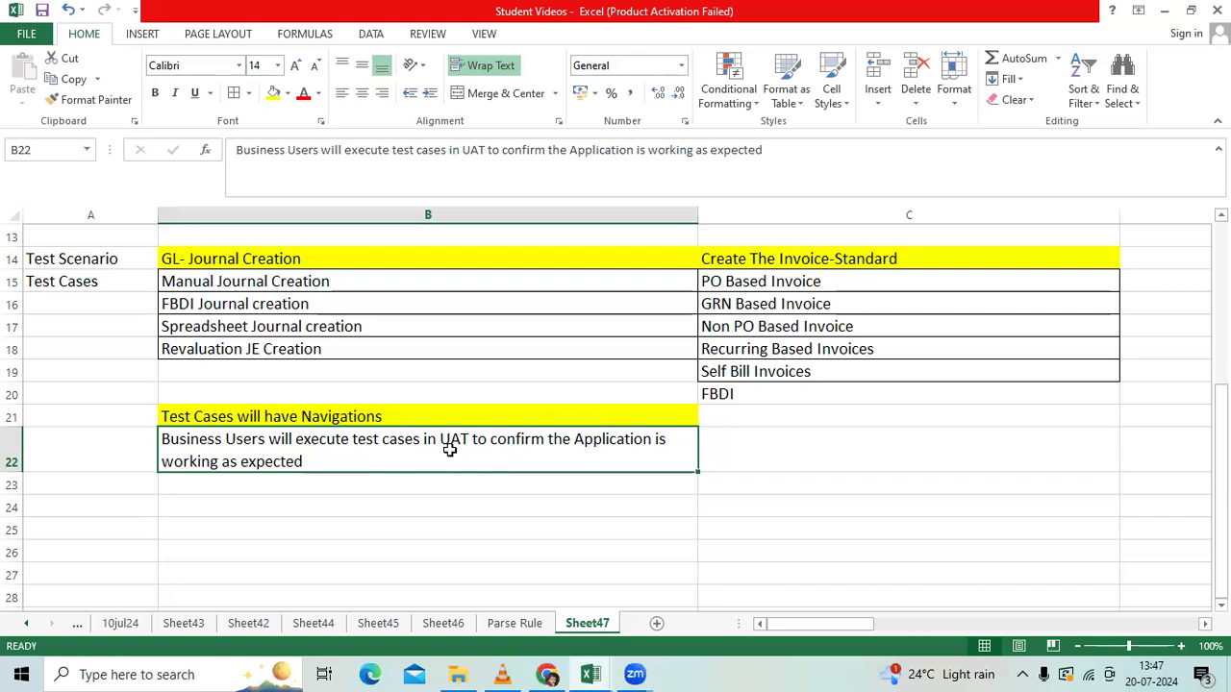
- Enter 'If there are any errors/issues' in B24 and 'Defects' in C24
left_click(377, 508)
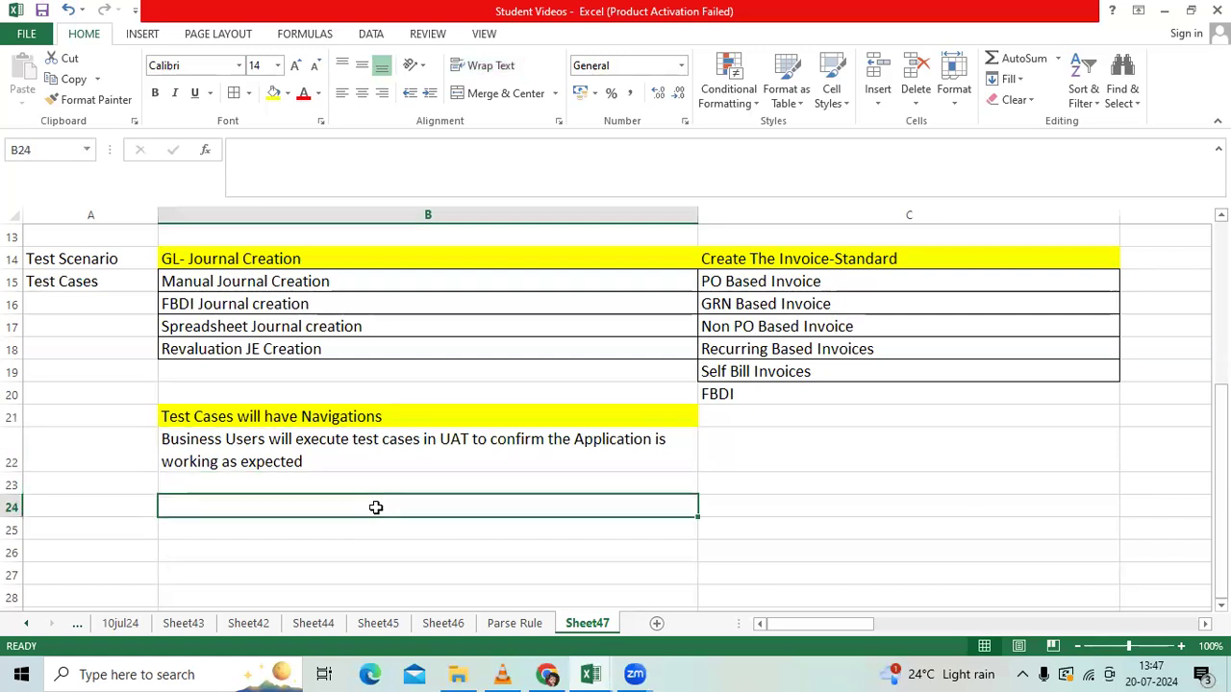
type("If there are a")
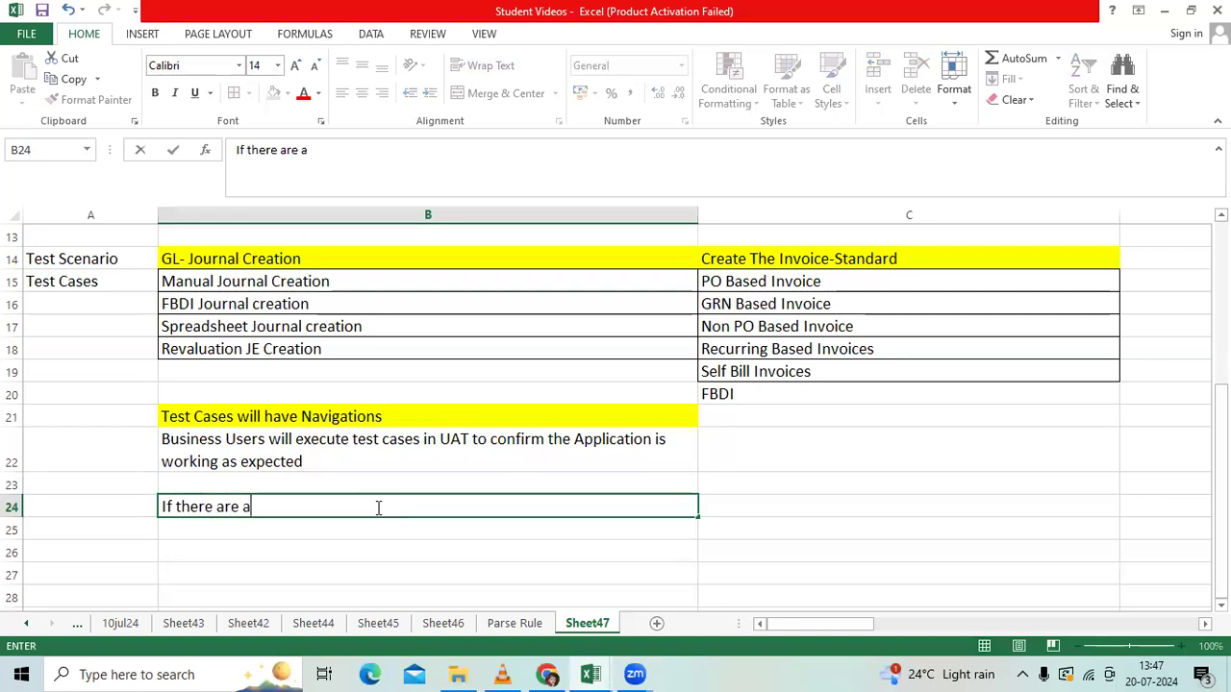
type("ny errors")
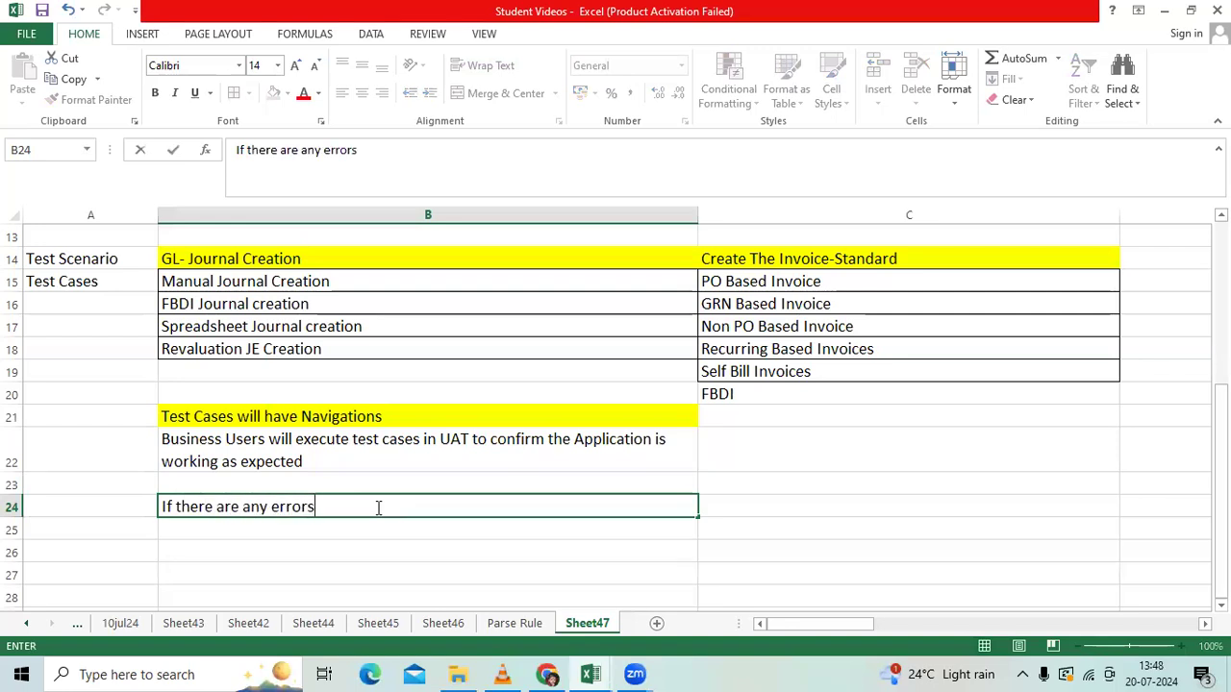
type("/issues")
key("Tab")
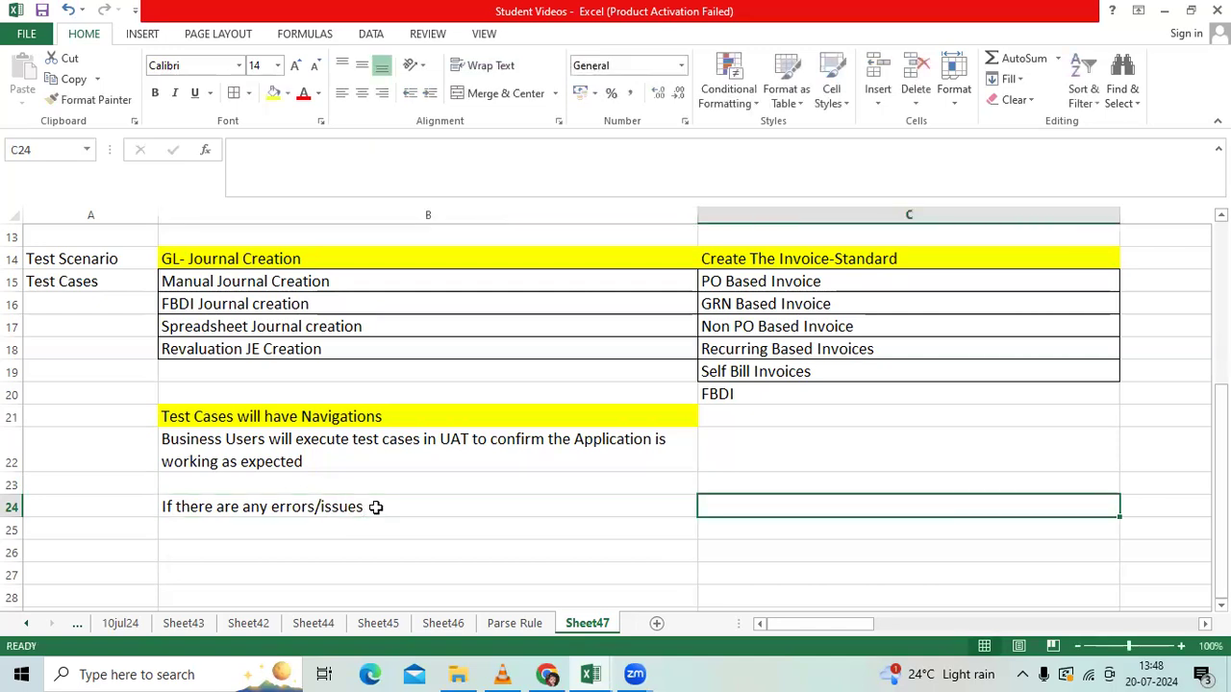
type("Defects")
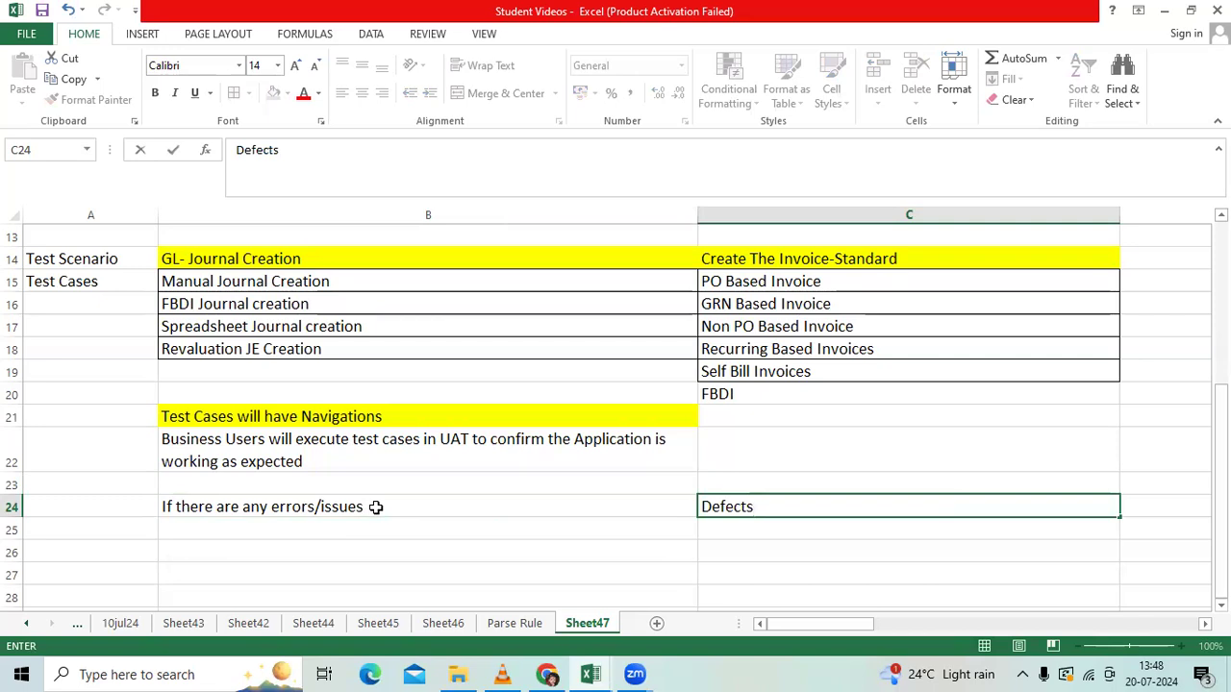
key("ctrl+Return")
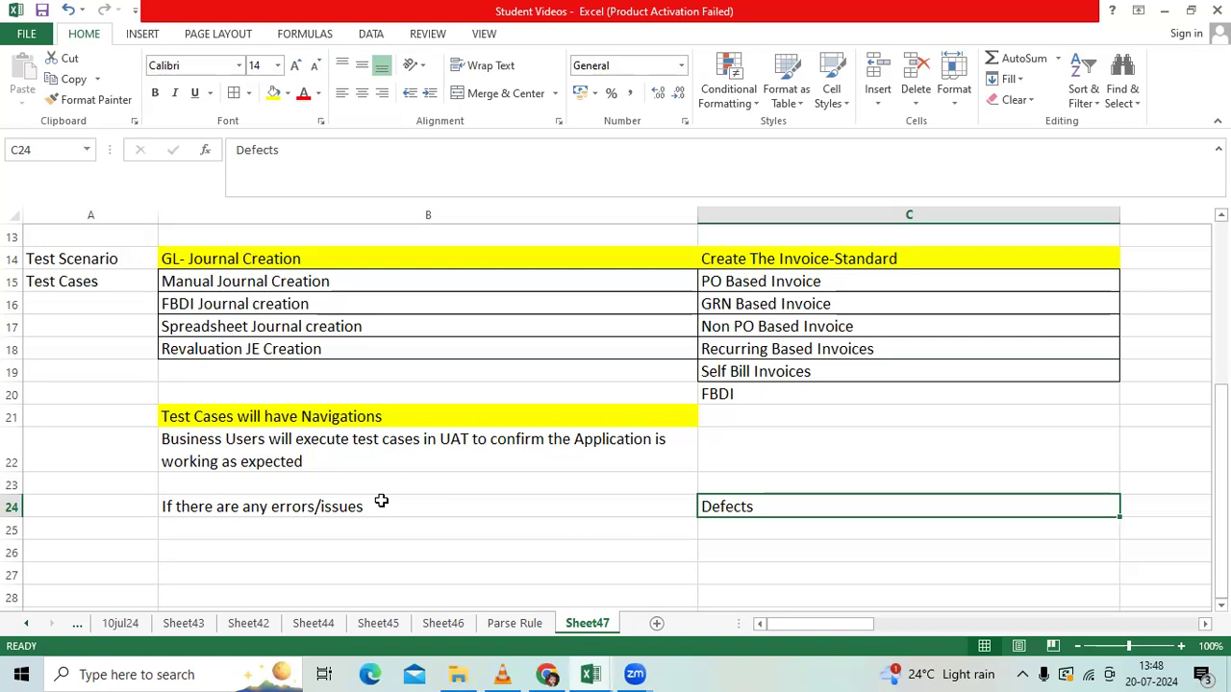
- Switch to the TE.025 Test Script workbook and inspect cells D6, D7 and F7
left_click(591, 674)
left_click(681, 608)
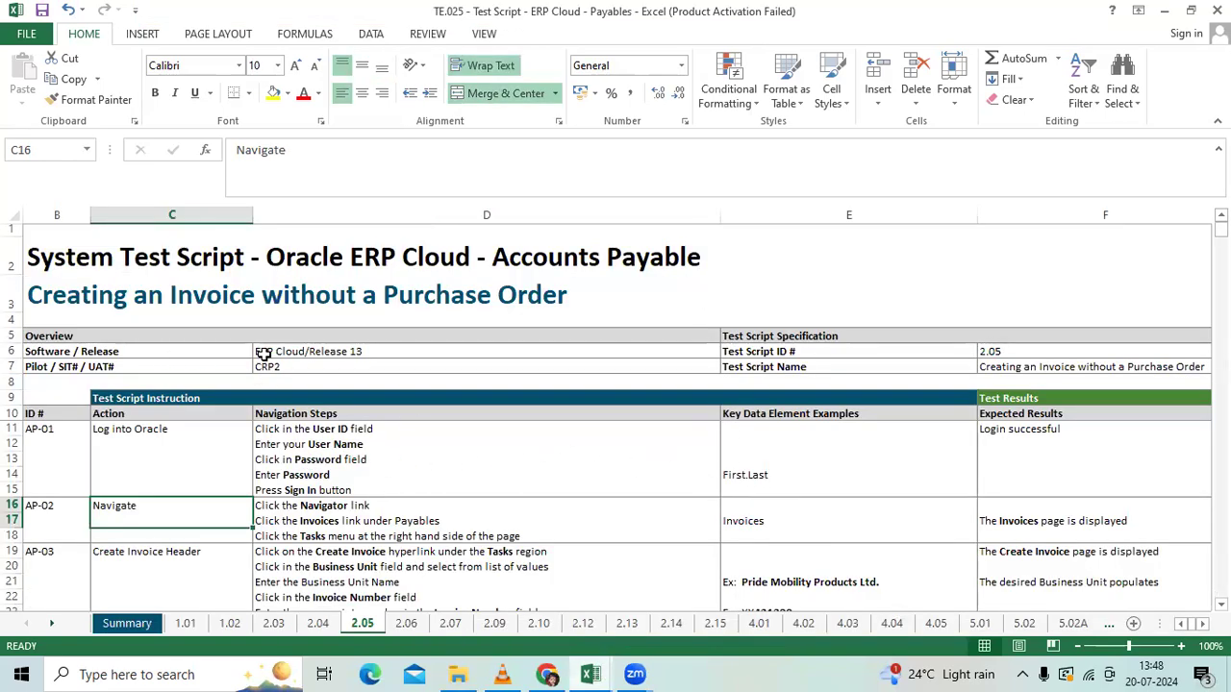
left_click(294, 352)
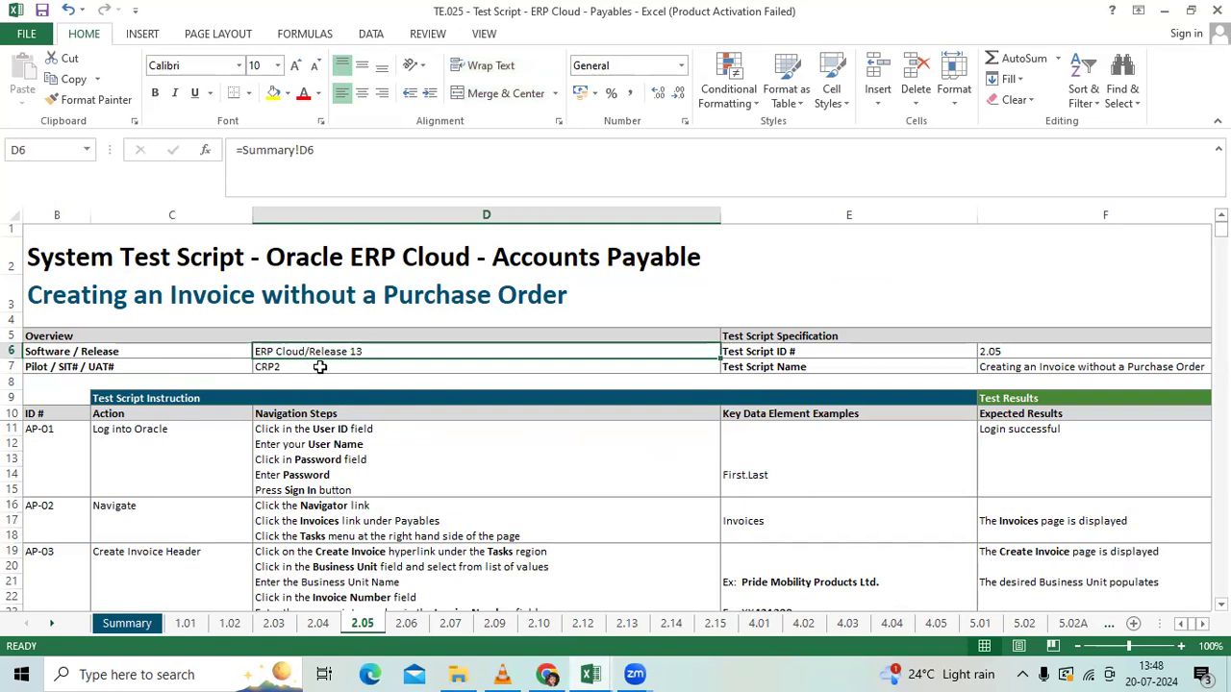
left_click(320, 368)
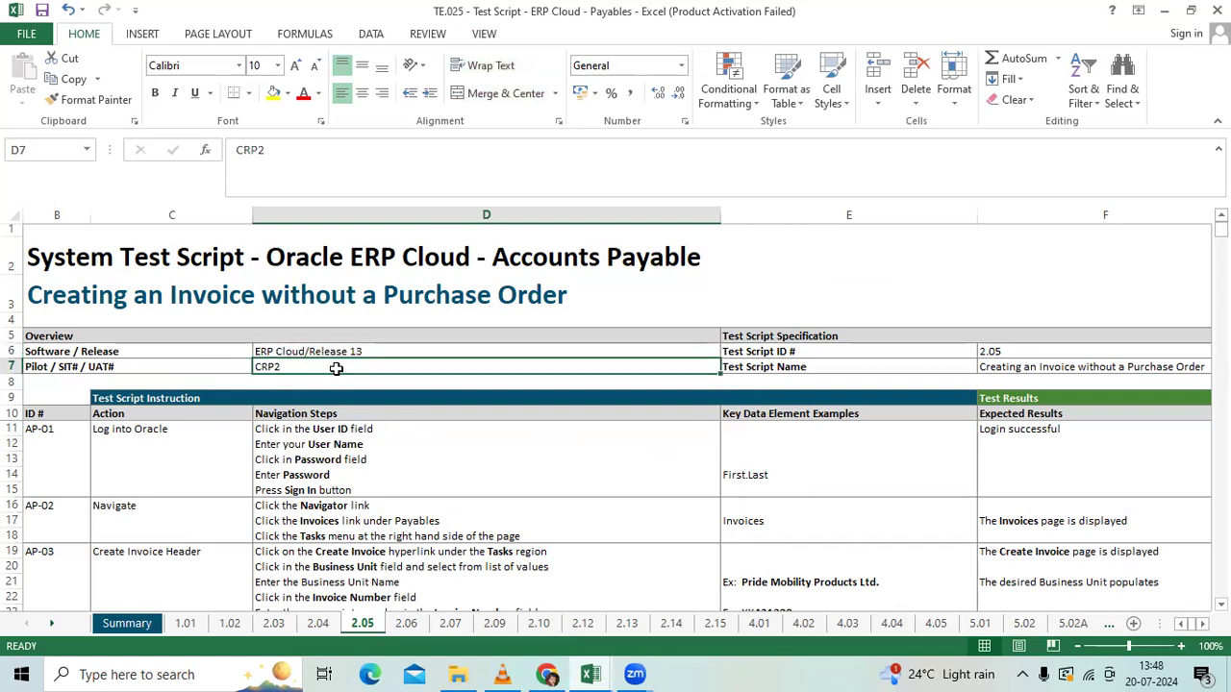
left_click(1047, 371)
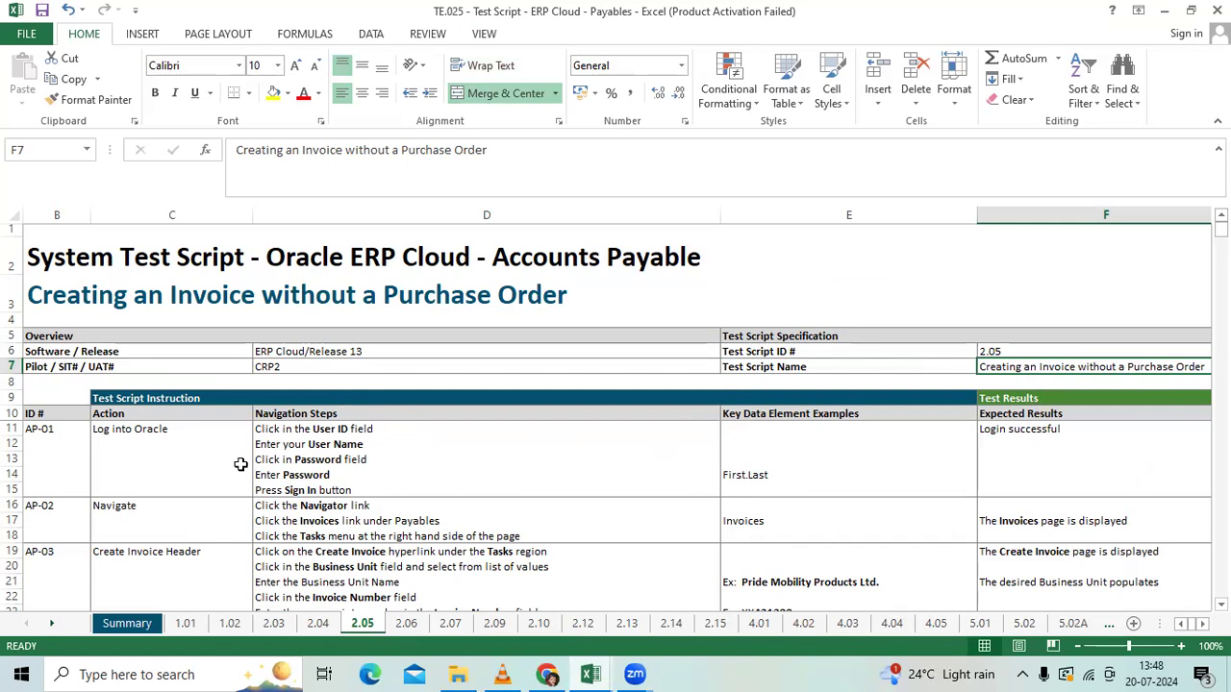
- Review the Log into Oracle and Invoices navigation steps with their example values
left_click(164, 454)
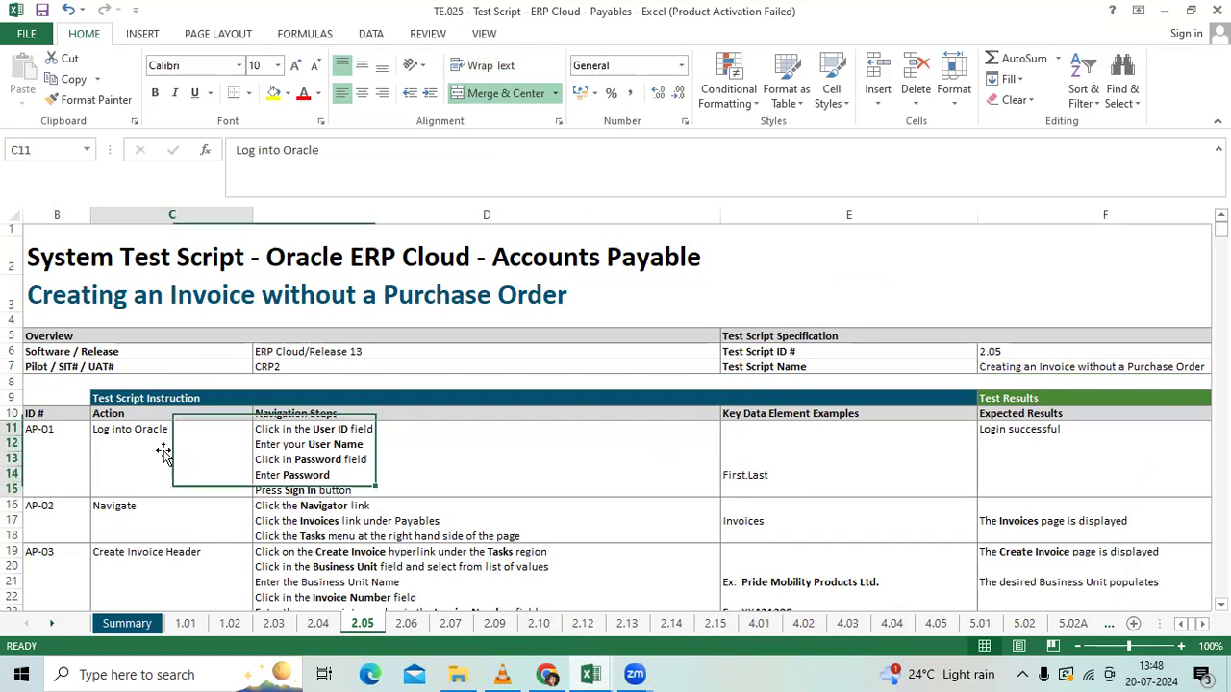
left_click(307, 445)
scroll(307, 445, "down", 1)
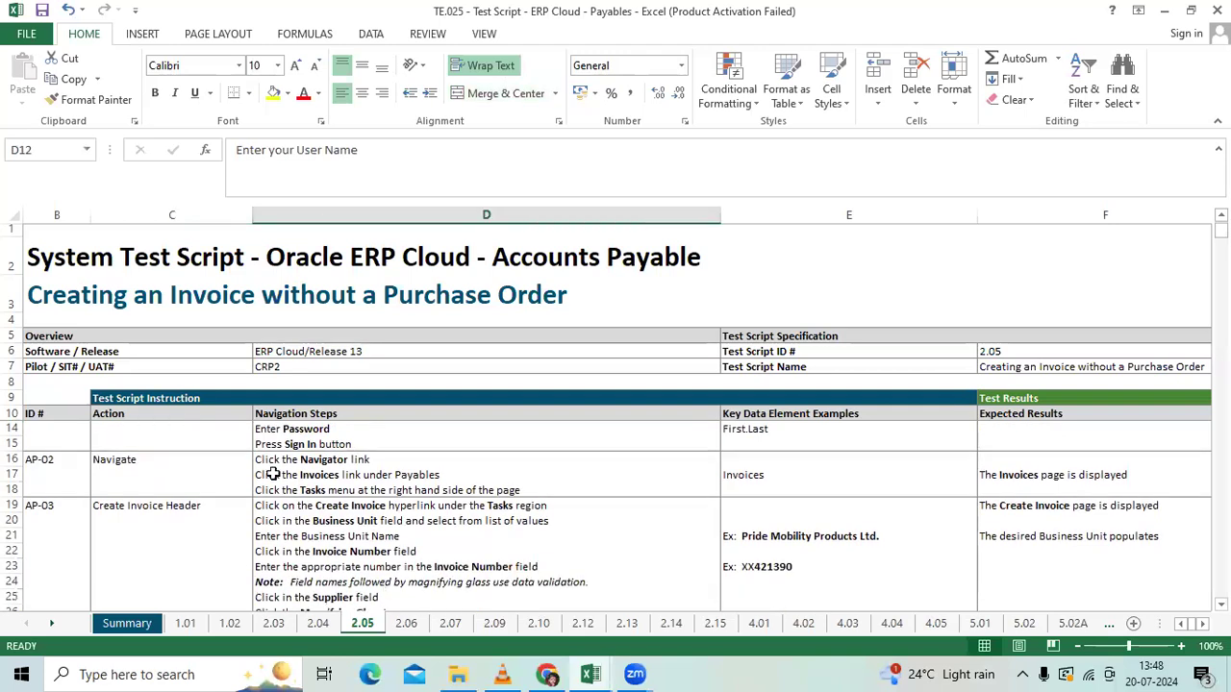
left_click(228, 471)
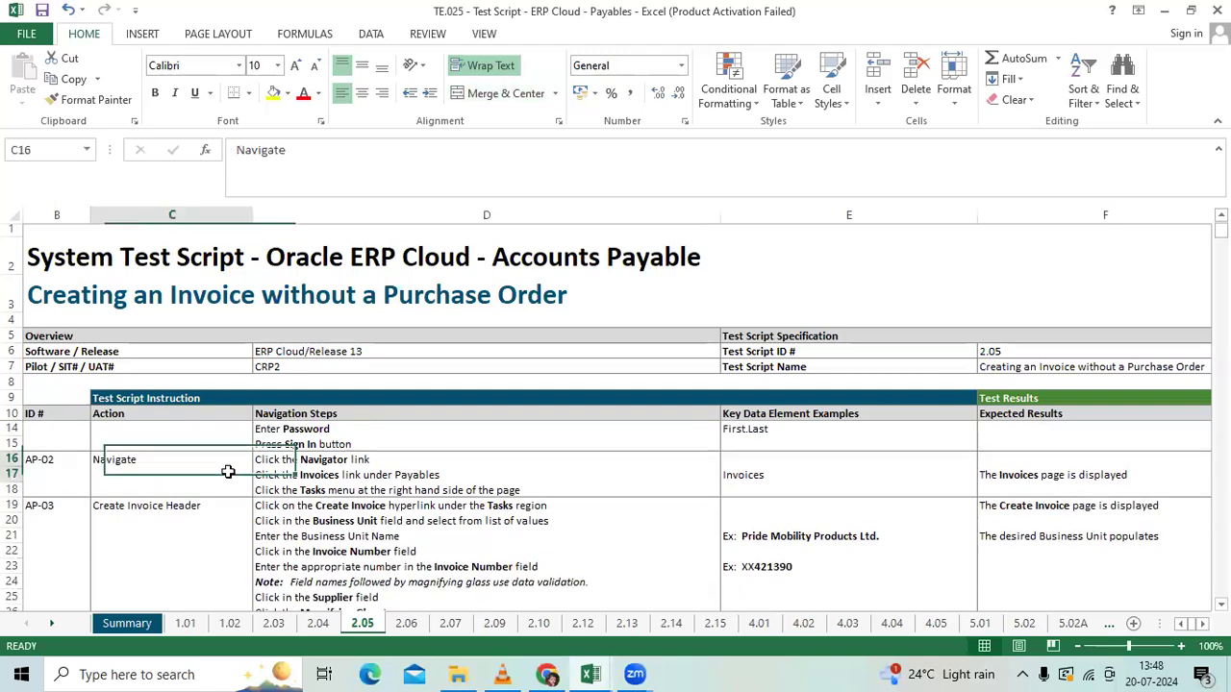
left_click(308, 479)
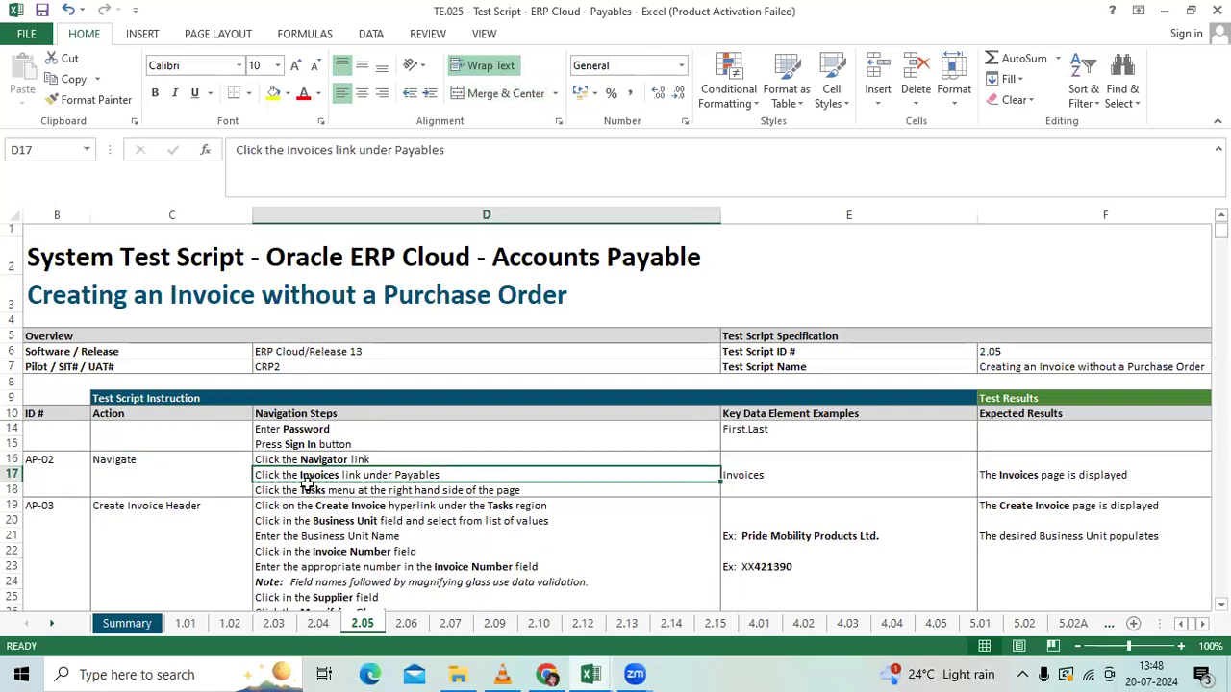
left_click(794, 474)
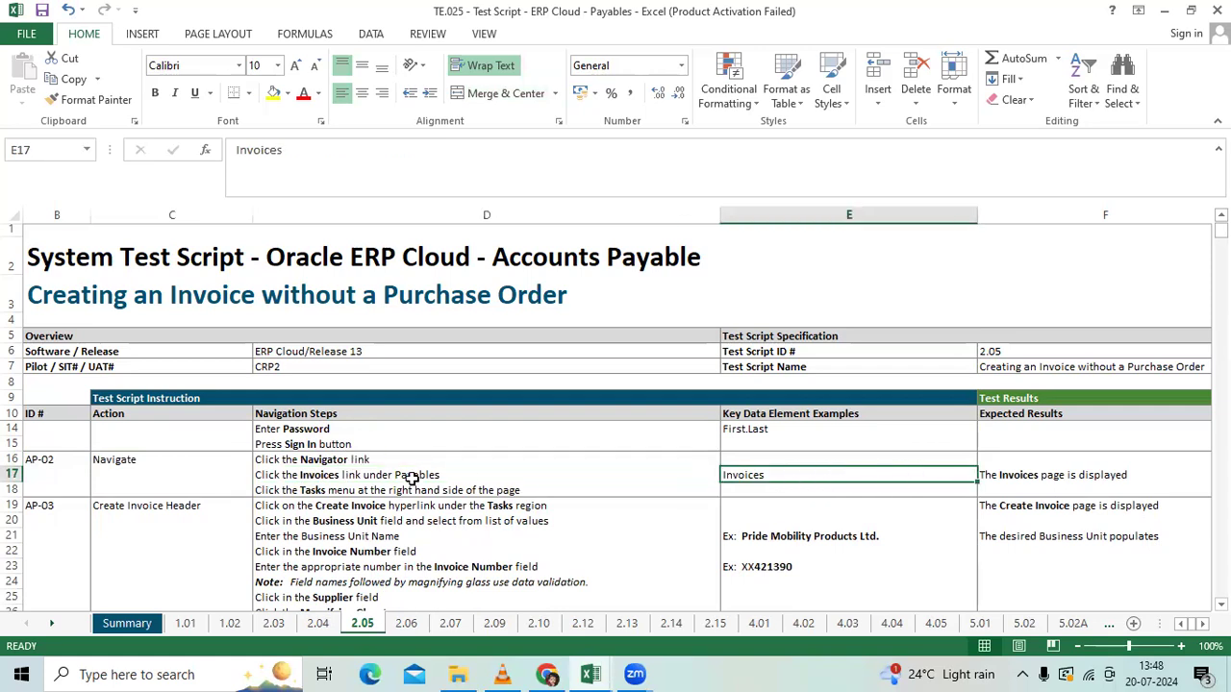
left_click(379, 480)
- Delete the business unit example from E21 beside 'Enter the Business Unit Name'
scroll(379, 484, "down", 1)
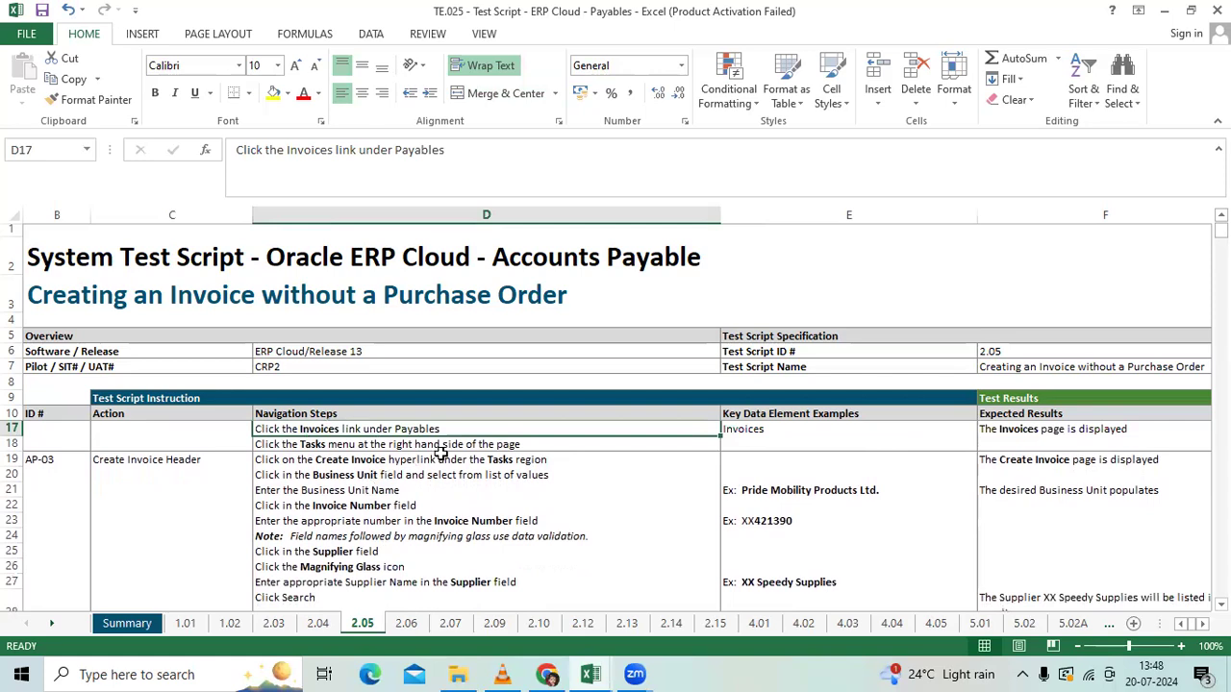
left_click(435, 488)
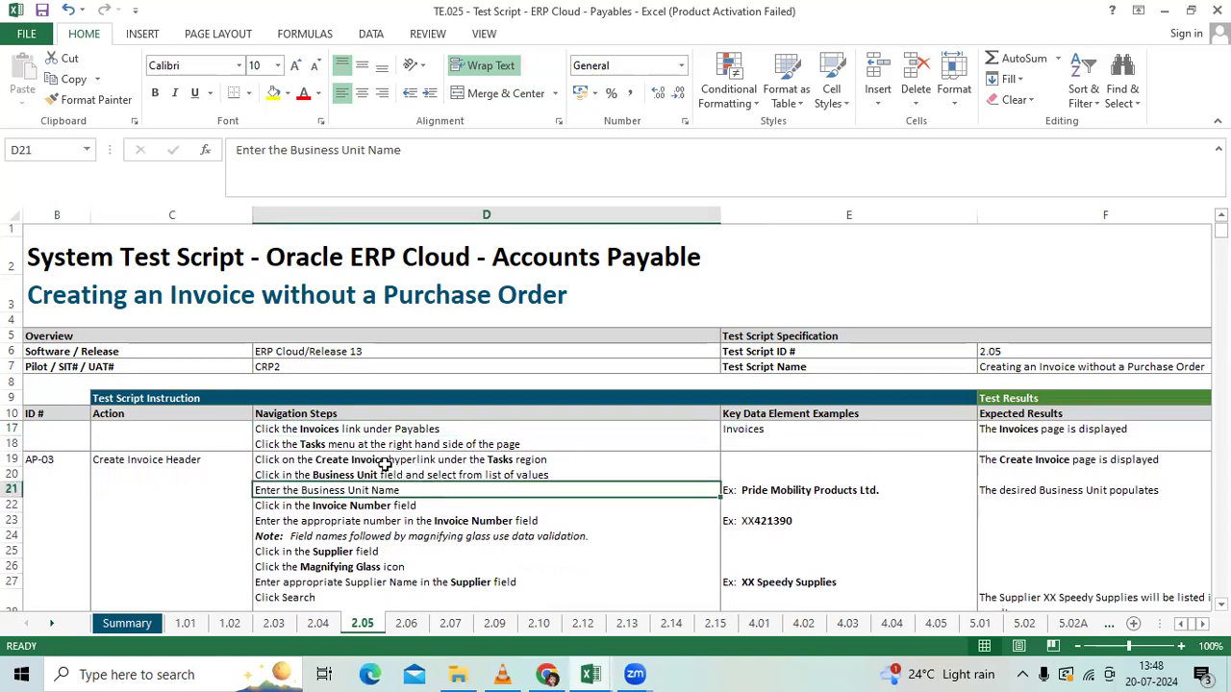
scroll(517, 500, "up", 2)
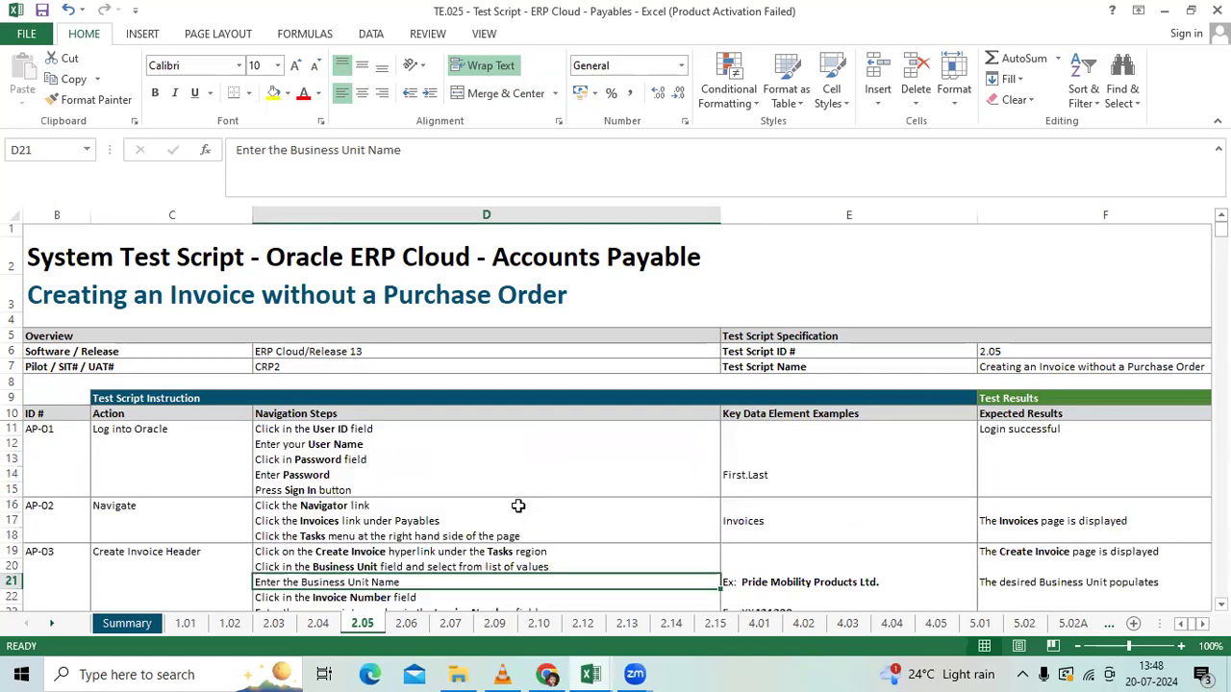
left_click(788, 578)
key("Delete")
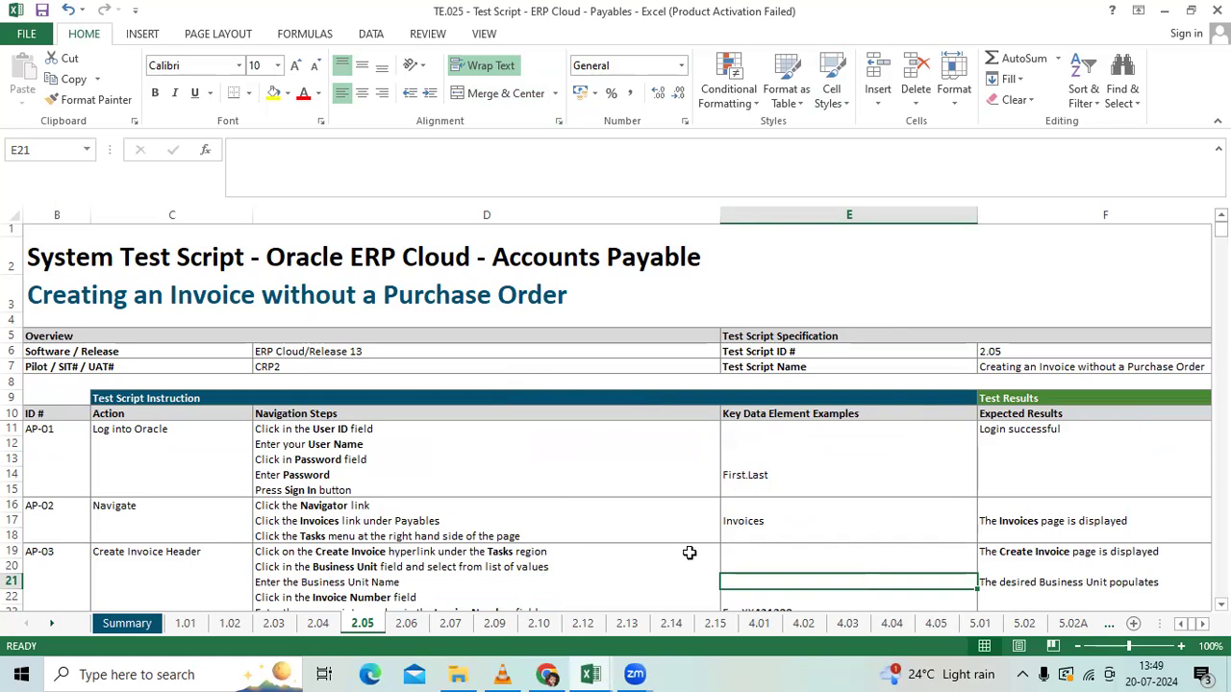
left_click(1025, 463)
key("Right")
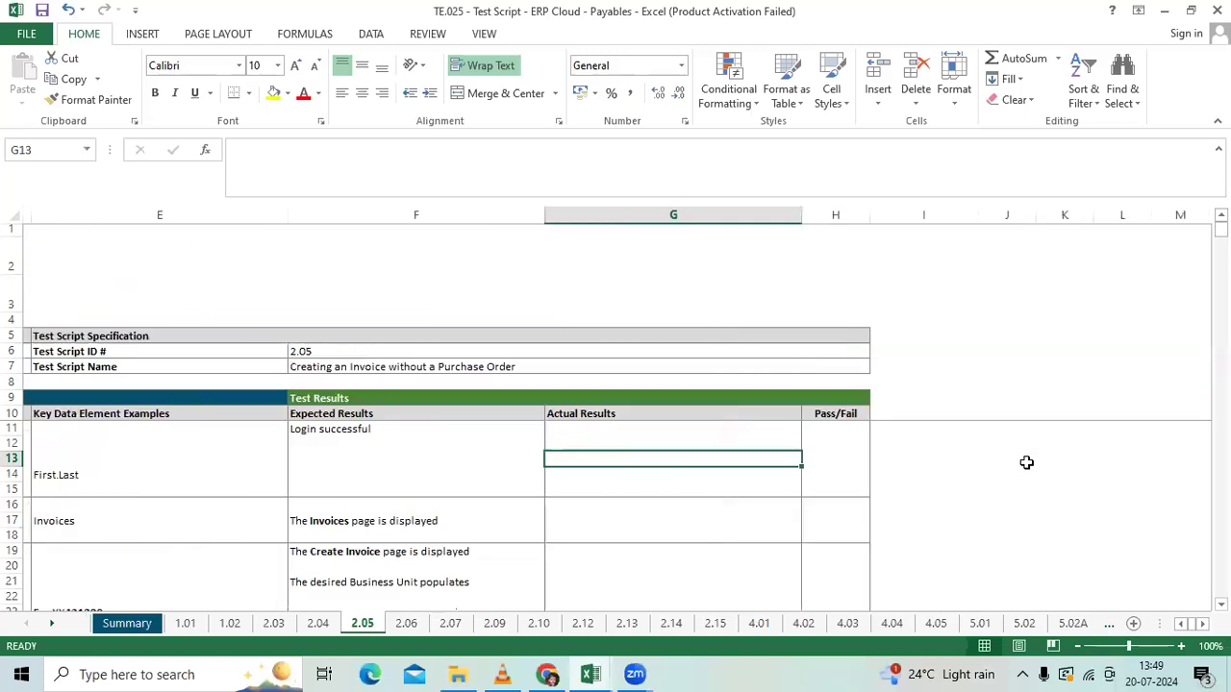
left_click(813, 452)
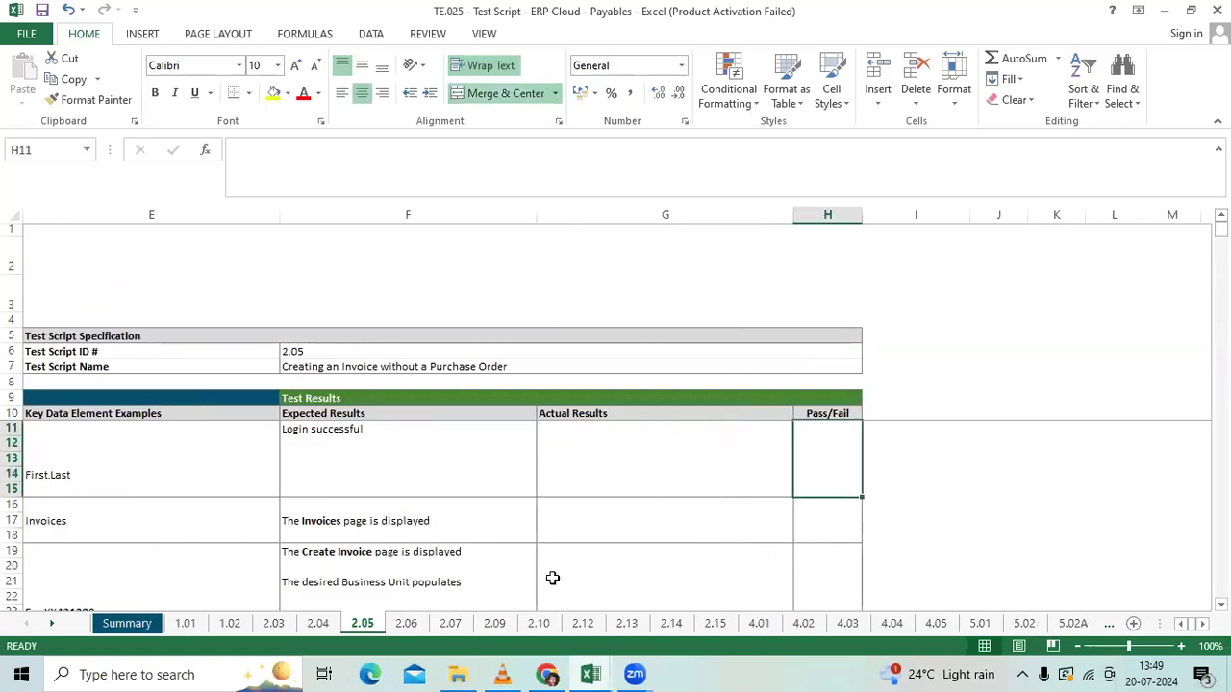
key("Left")
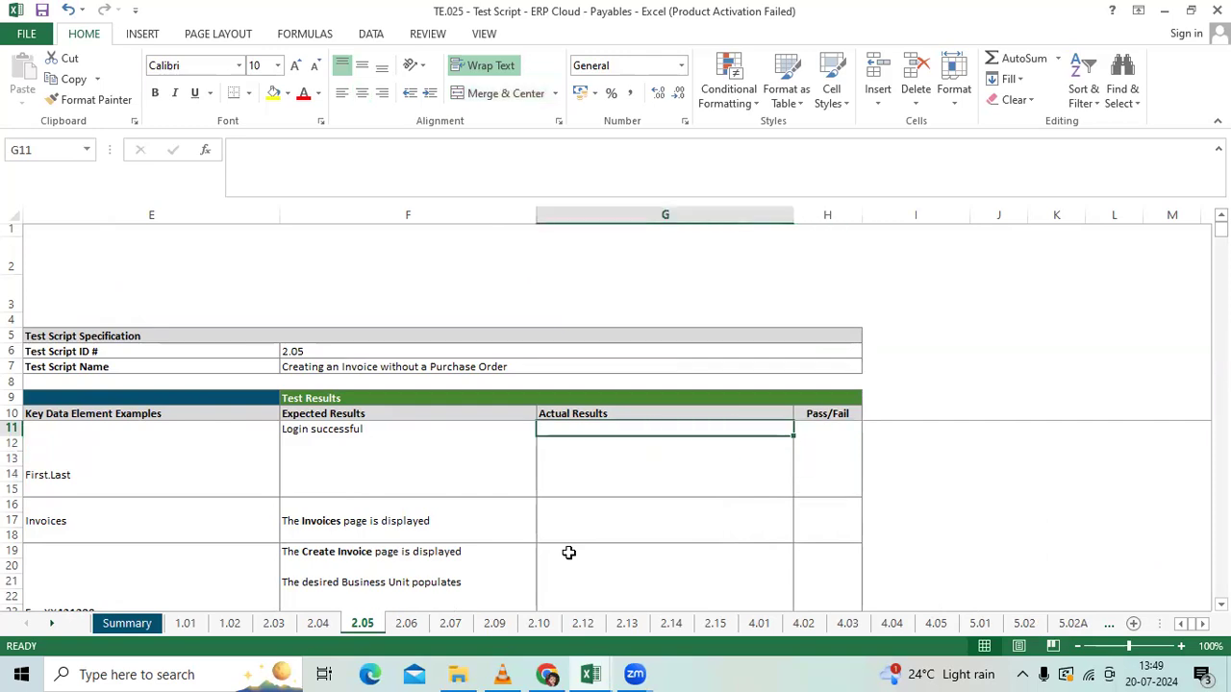
key("Home")
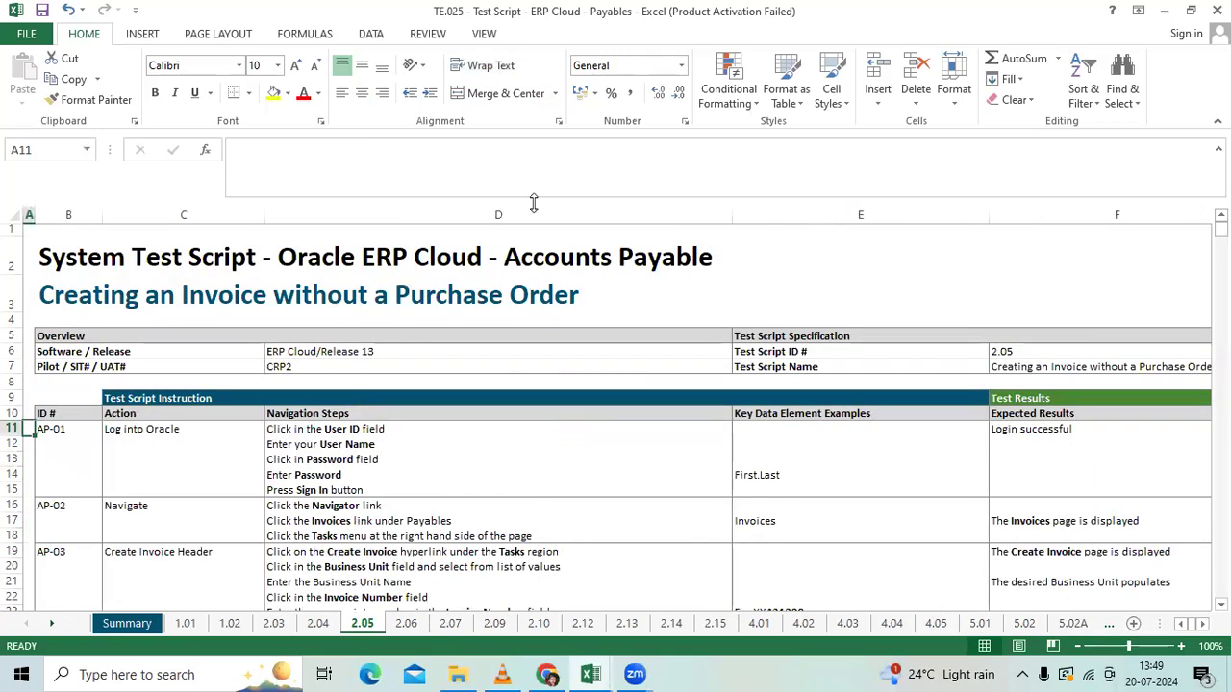